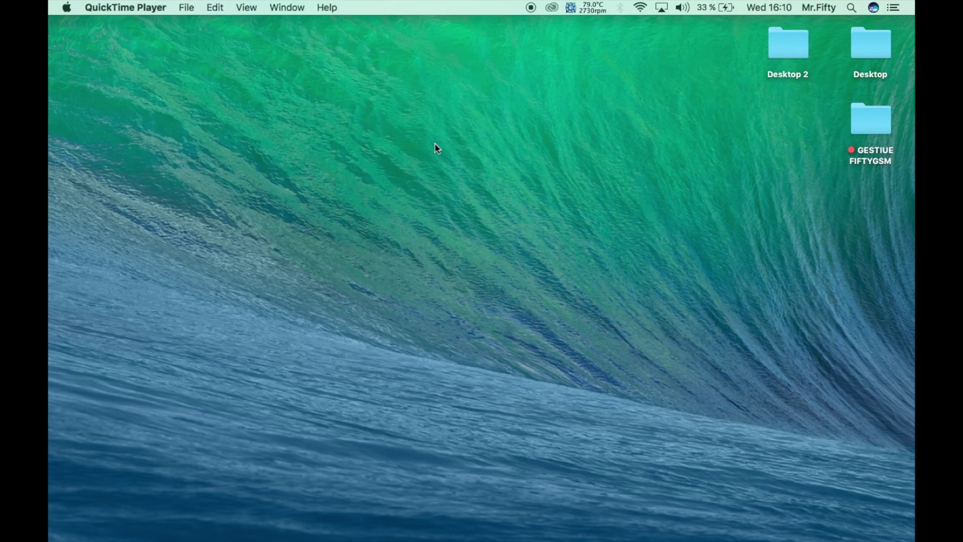
# Step: Review the single pending App Store update, macOS Sierra 10.12.6, then switch to Safari's Google page
pyautogui.hotkey('ctrl', 'Right')
pyautogui.hotkey('ctrl', 'Right')
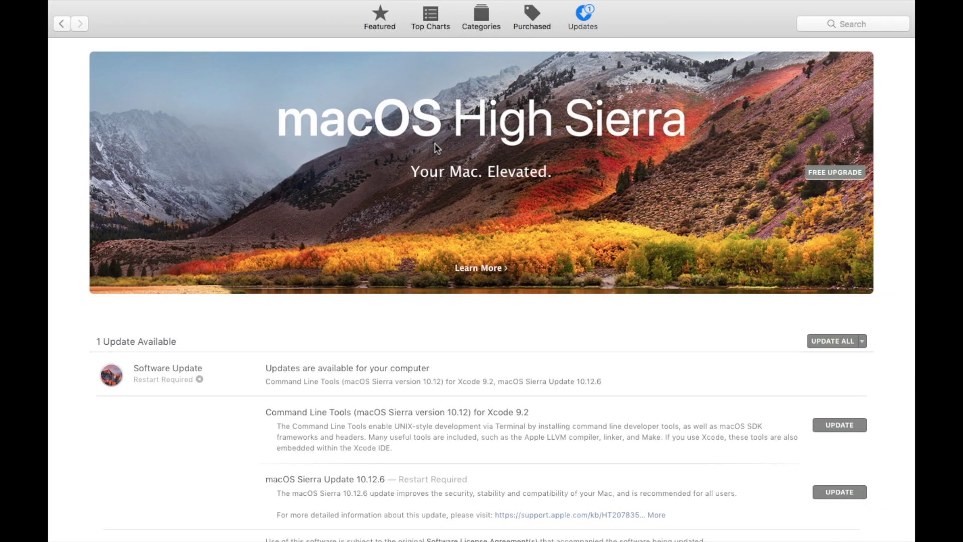
pyautogui.hotkey('ctrl', 'Left')
pyautogui.hotkey('ctrl', 'Left')
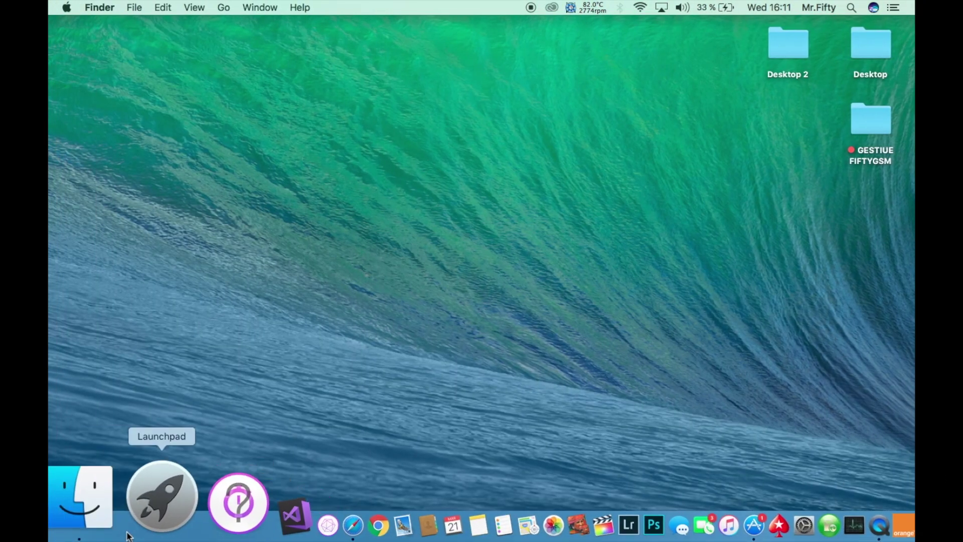
pyautogui.click(129, 536)
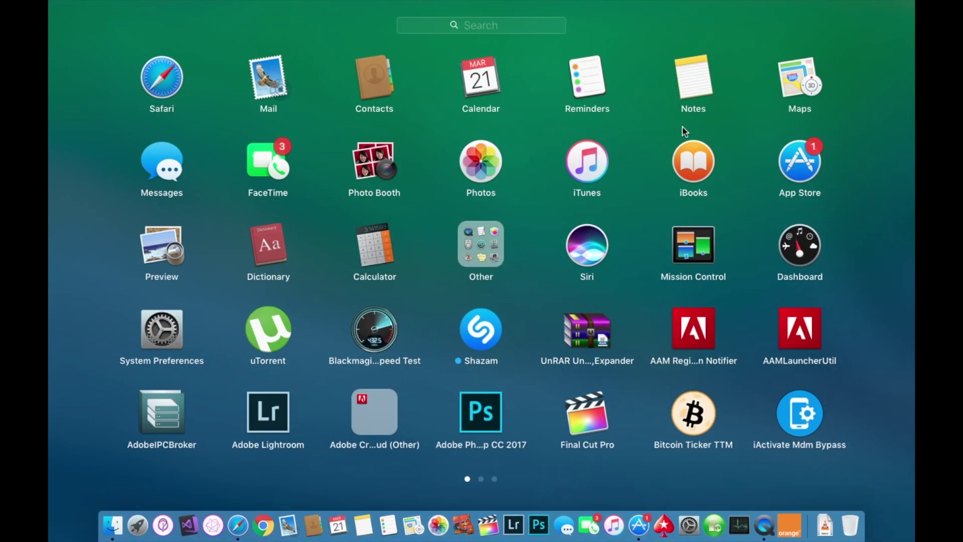
pyautogui.hscroll(5, 790, 160)
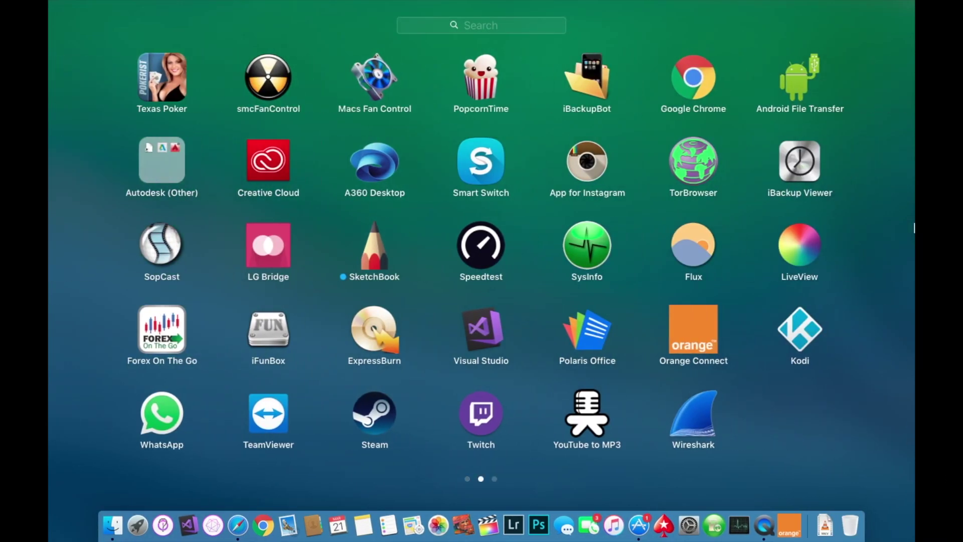
pyautogui.hotkey('ctrl', 'Up')
pyautogui.click(613, 226)
pyautogui.hotkey('ctrl', 'Right')
pyautogui.hotkey('ctrl', 'Right')
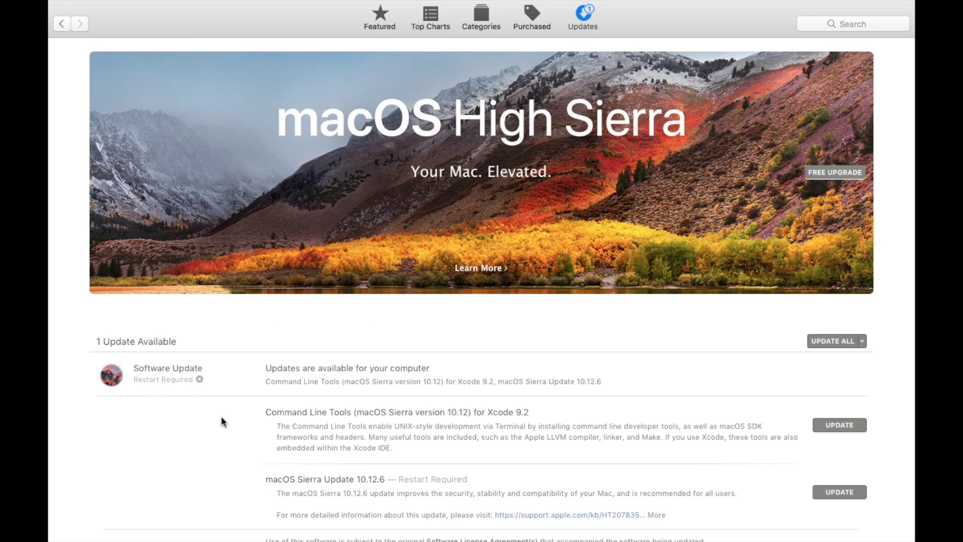
pyautogui.hotkey('ctrl', 'Left')
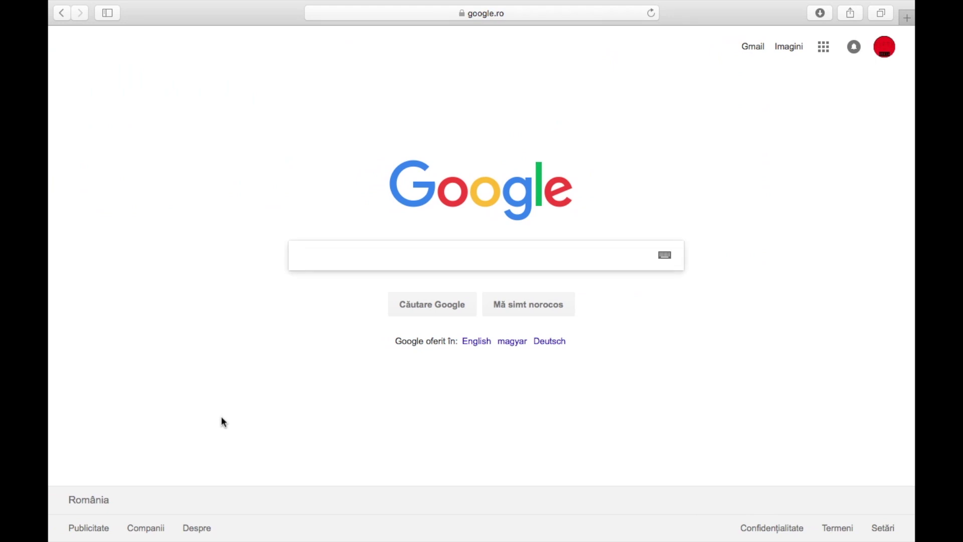
# Step: Search Google for fortnite and download the Mac Epic installer from the Fortnite site
pyautogui.click(345, 251)
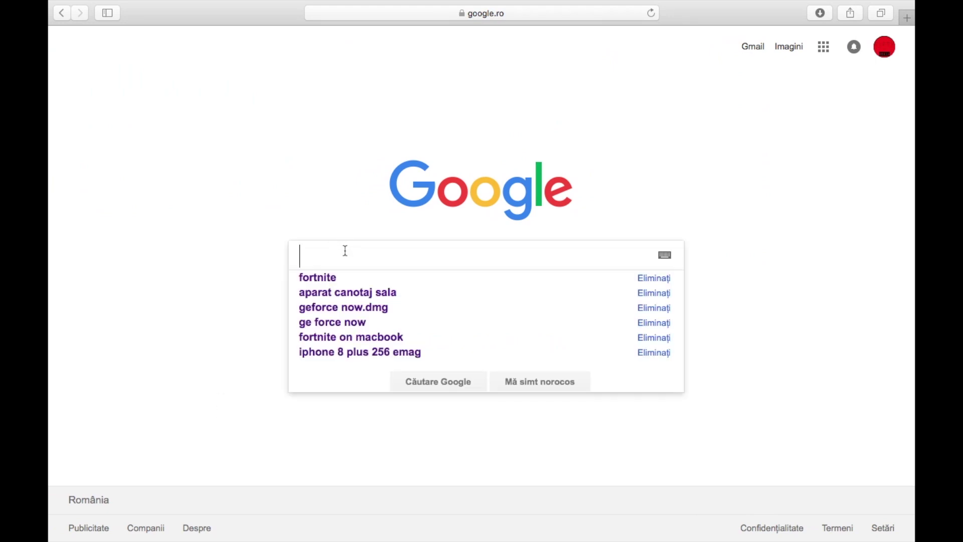
pyautogui.click(335, 277)
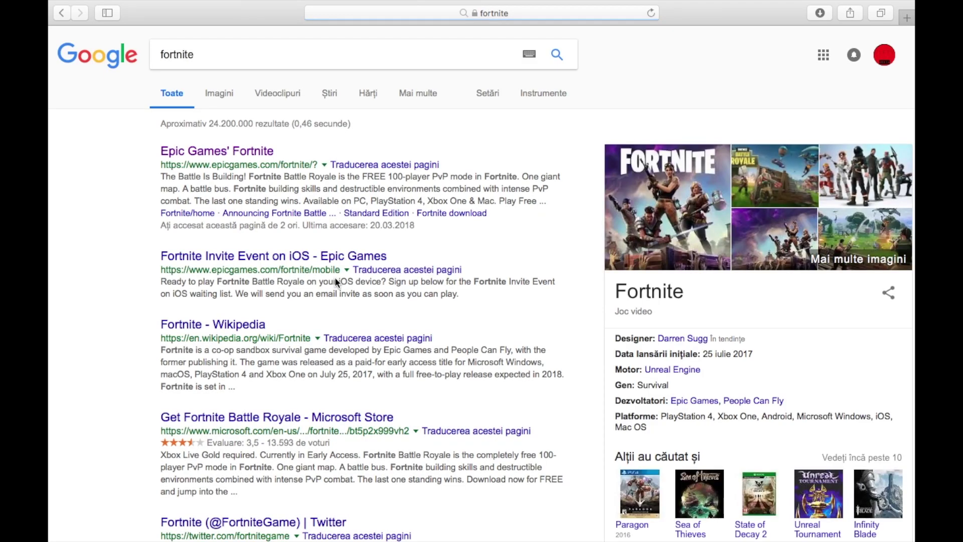
pyautogui.click(241, 162)
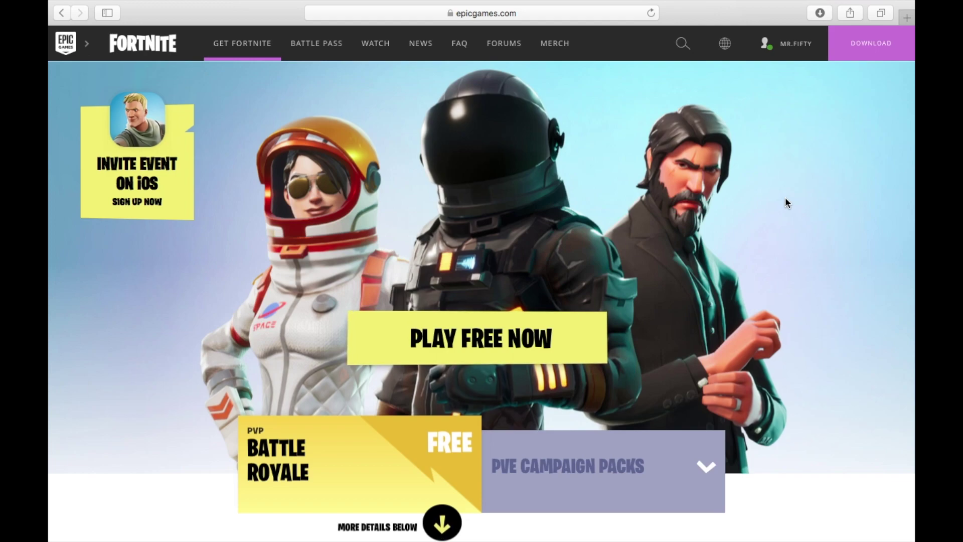
pyautogui.click(477, 346)
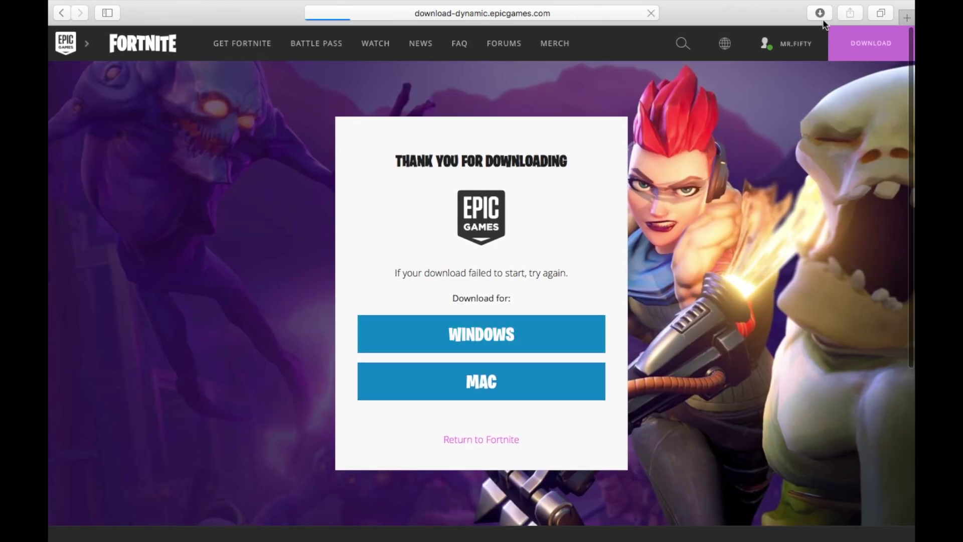
pyautogui.click(557, 381)
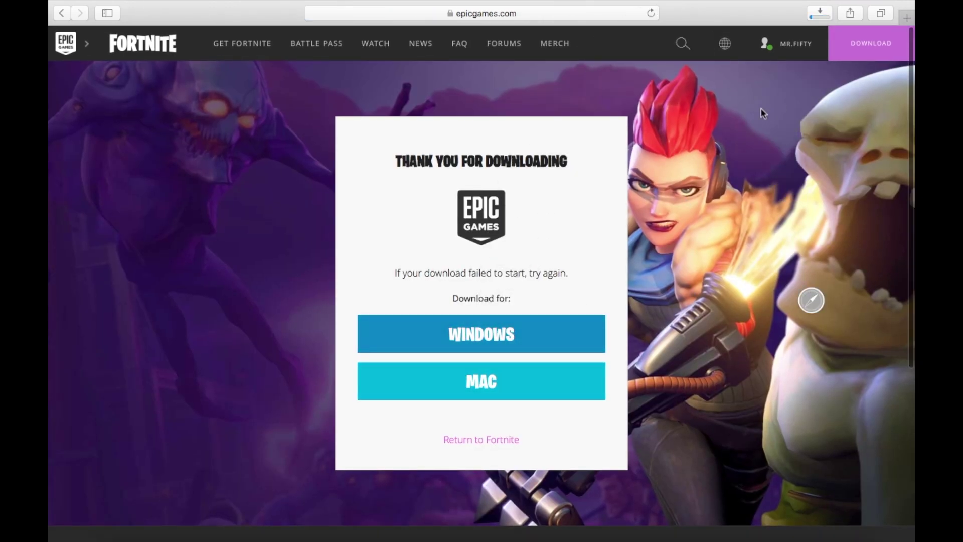
# Step: Confirm the 46,9 MB EpicInstaller-7.5.0 download finished, then go to the empty desktop
pyautogui.click(820, 14)
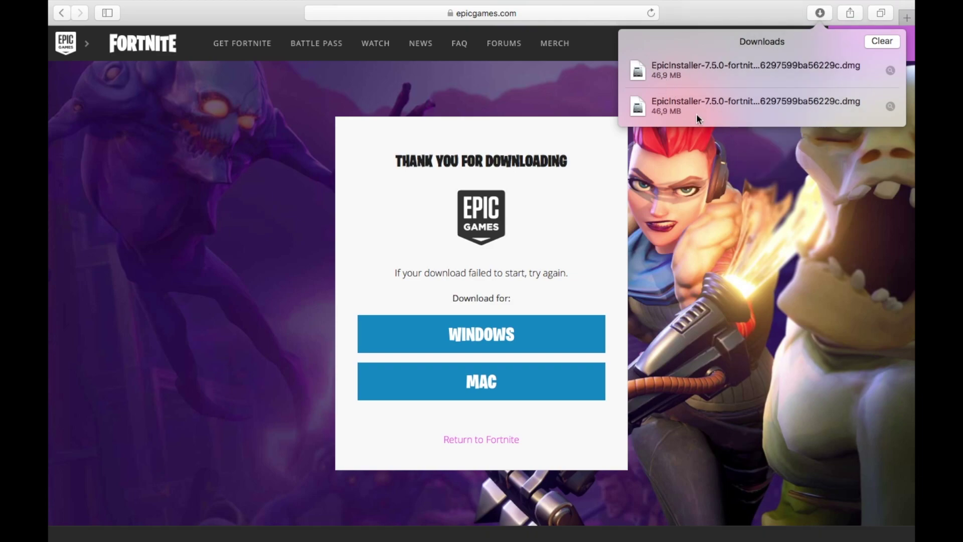
pyautogui.click(725, 211)
pyautogui.hotkey('ctrl', 'Up')
pyautogui.click(503, 215)
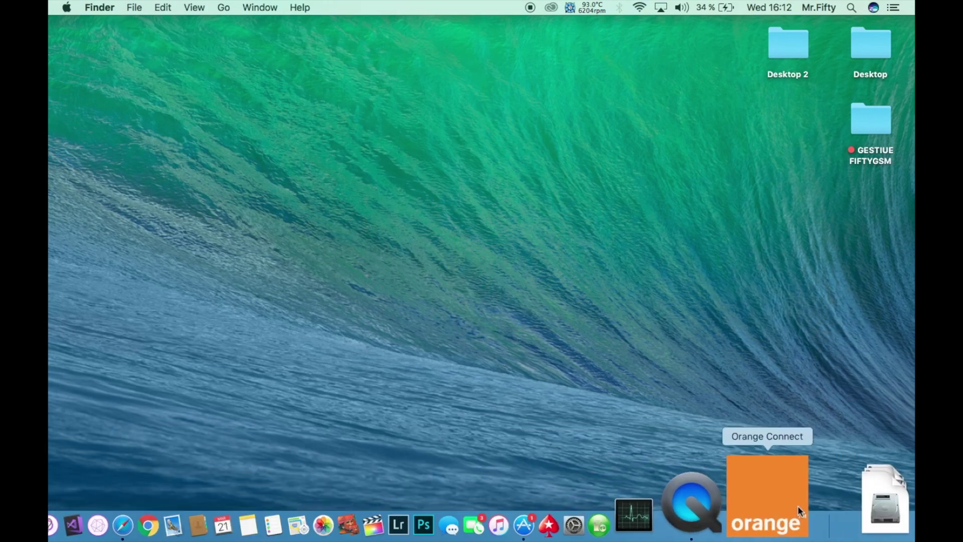
# Step: Open the downloaded Epic installer .dmg and drag Epic Games Launcher into Applications
pyautogui.click(839, 502)
pyautogui.click(405, 117)
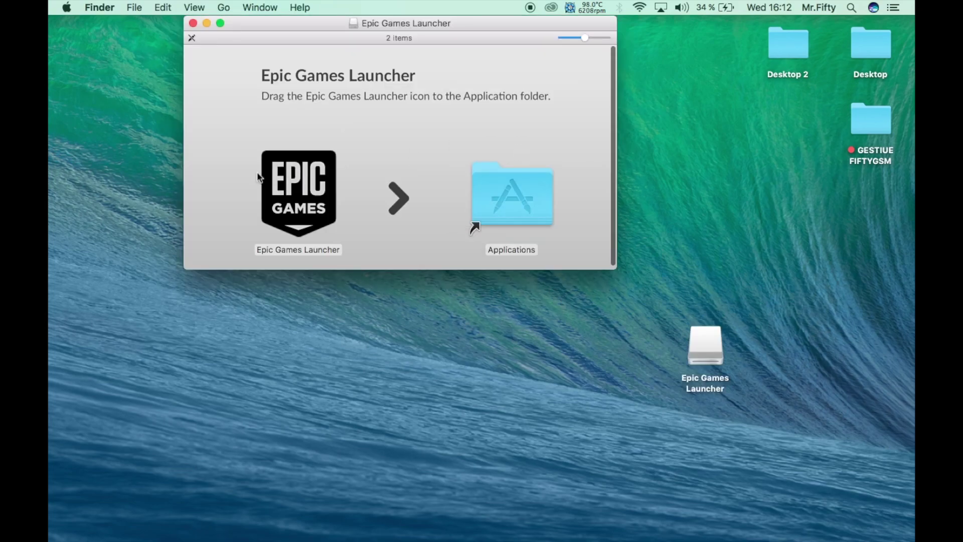
pyautogui.moveTo(289, 196); pyautogui.dragTo(491, 209)
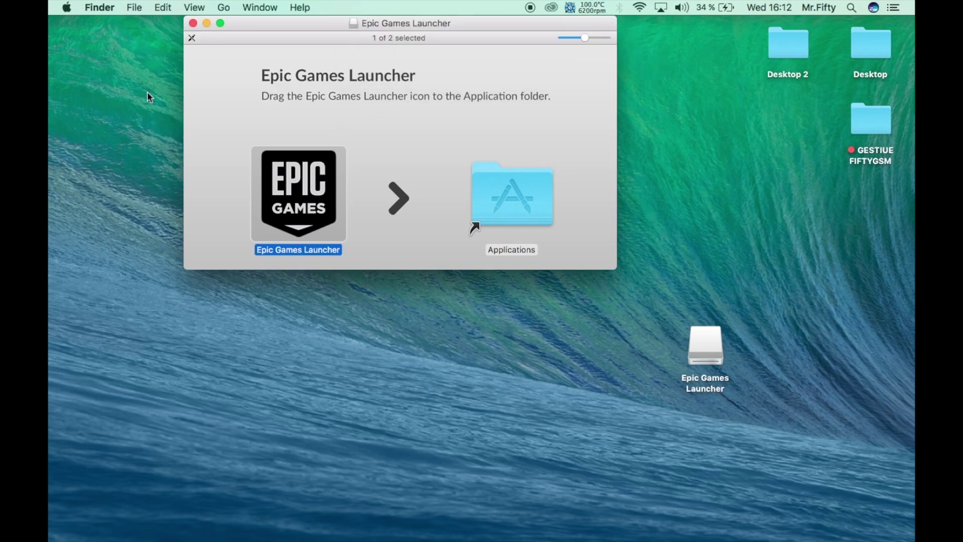
# Step: Close the installer window and eject the Epic Games Launcher disk
pyautogui.click(193, 23)
pyautogui.click(707, 354)
pyautogui.rightClick(710, 360)
pyautogui.click(711, 346)
pyautogui.rightClick(711, 346)
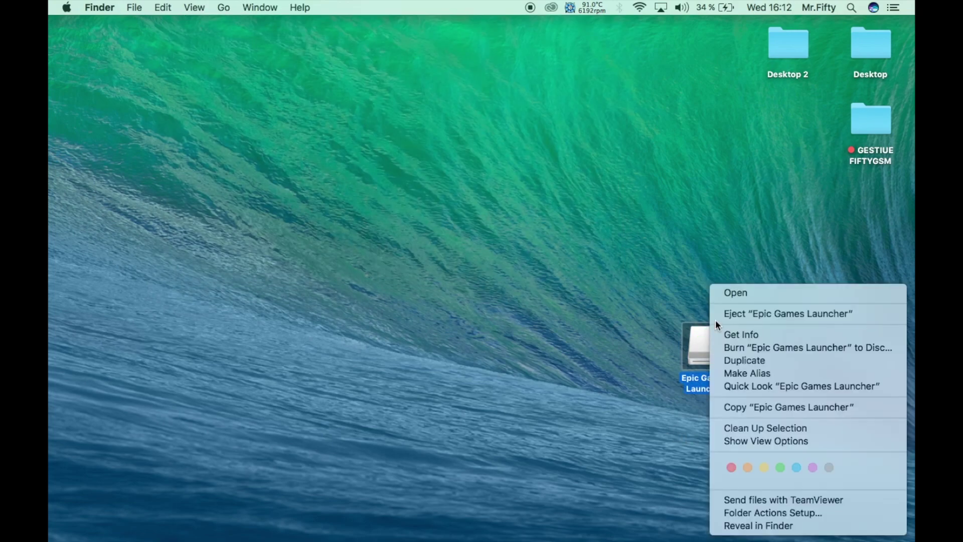
pyautogui.click(719, 318)
pyautogui.moveTo(328, 533)
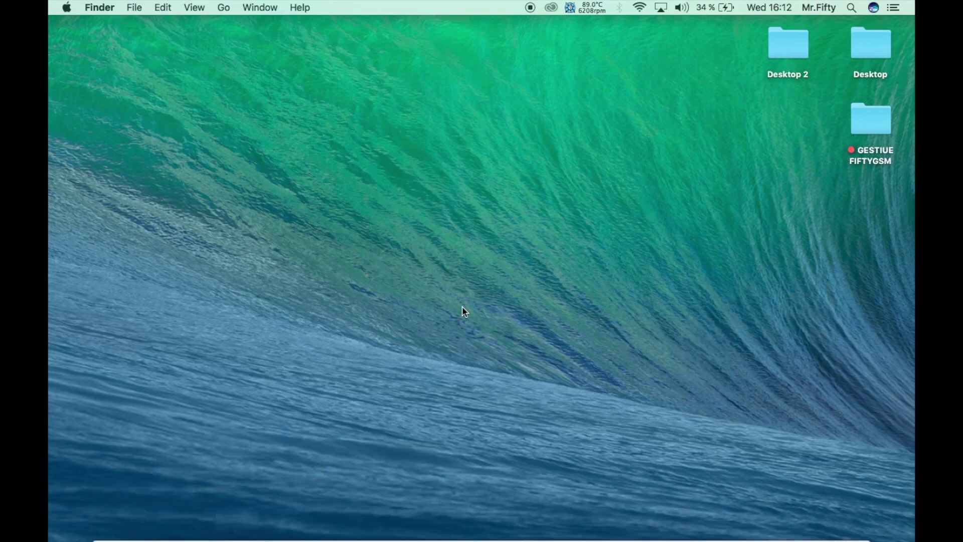
# Step: Locate Epic Games Launcher in Finder and Launchpad, then start it from the Dock
pyautogui.click(120, 536)
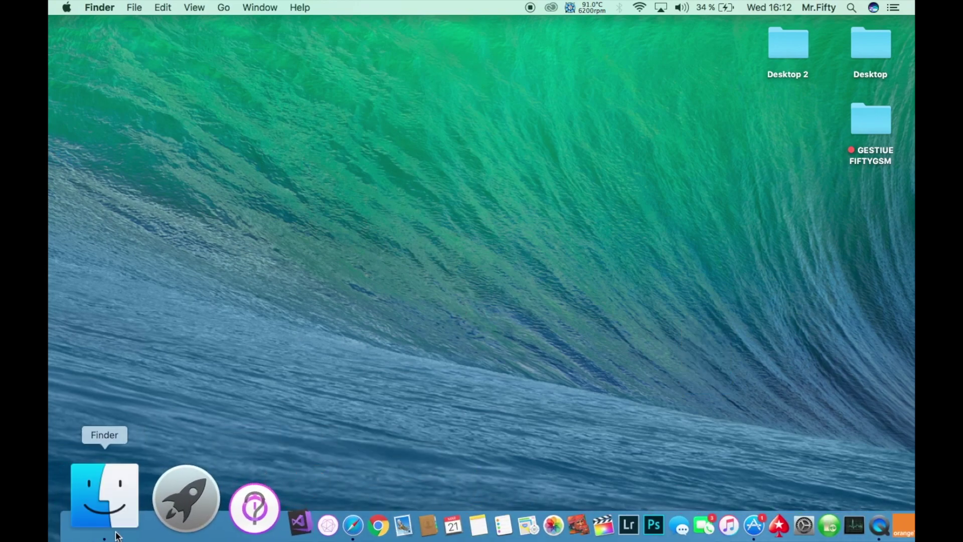
pyautogui.click(113, 502)
pyautogui.scroll(-2, 688, 300)
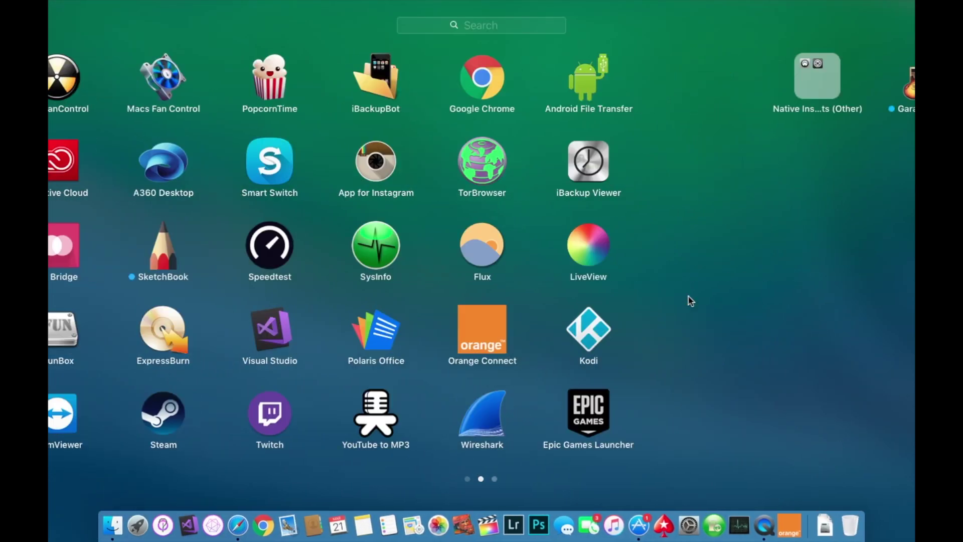
pyautogui.scroll(2, 412, 226)
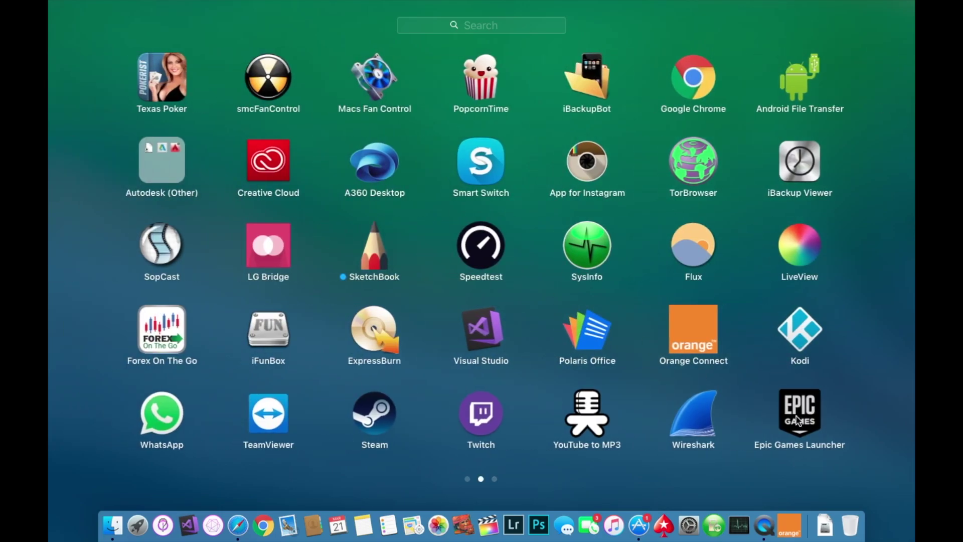
pyautogui.click(798, 421)
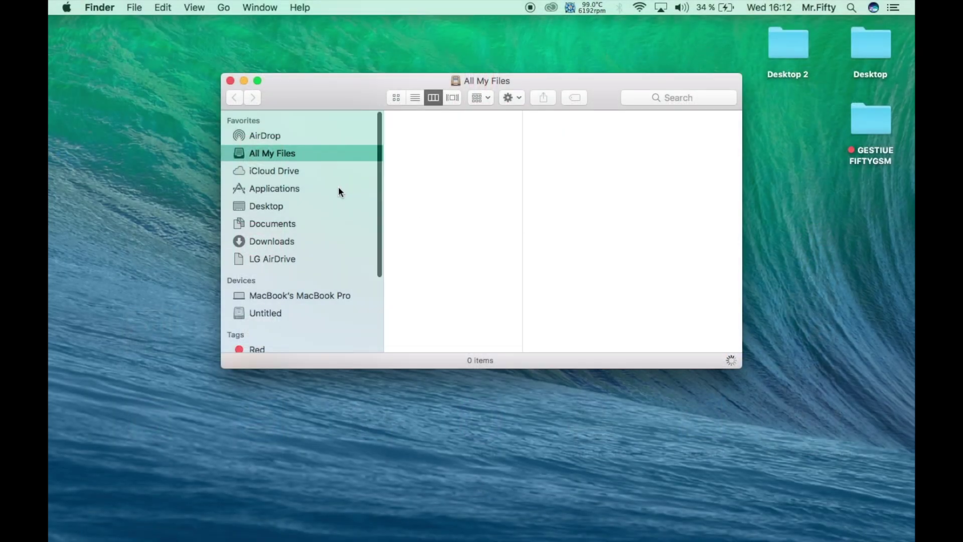
pyautogui.click(230, 80)
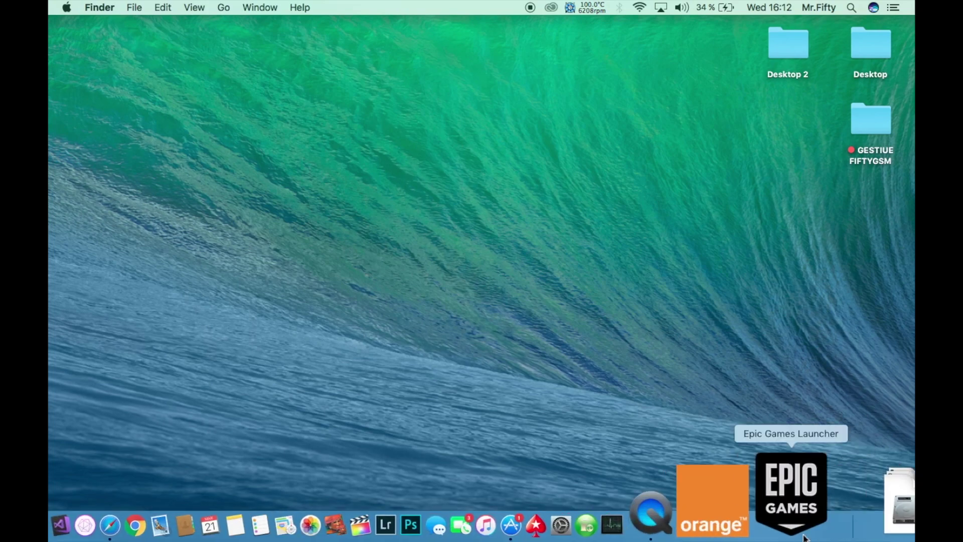
pyautogui.click(802, 522)
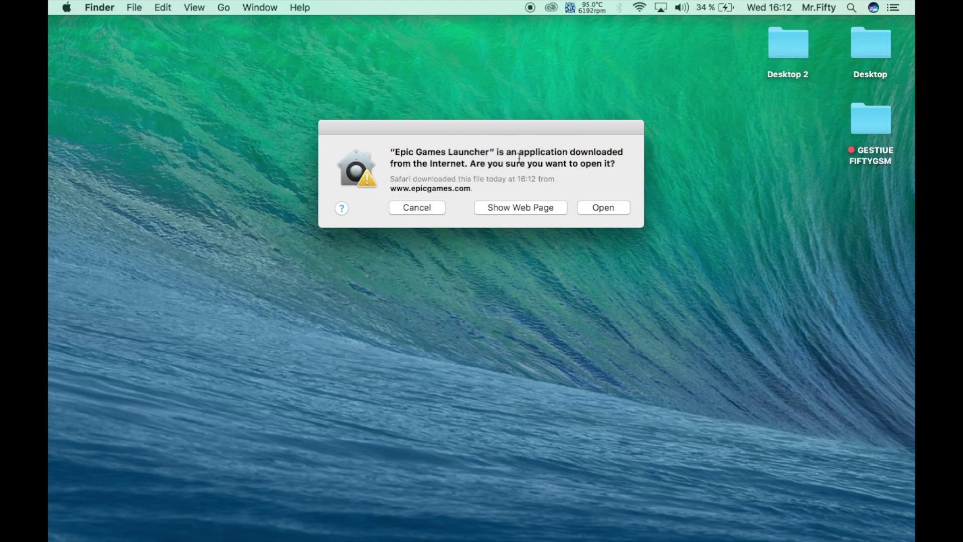
# Step: Allow the Internet-downloaded launcher to open and let its roughly 120 MB update install
pyautogui.click(590, 206)
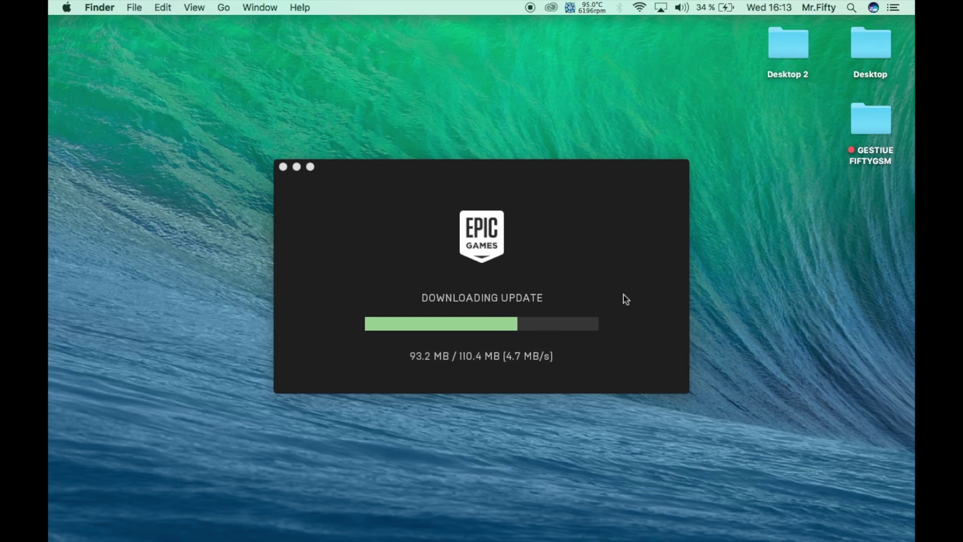
pyautogui.click(465, 359)
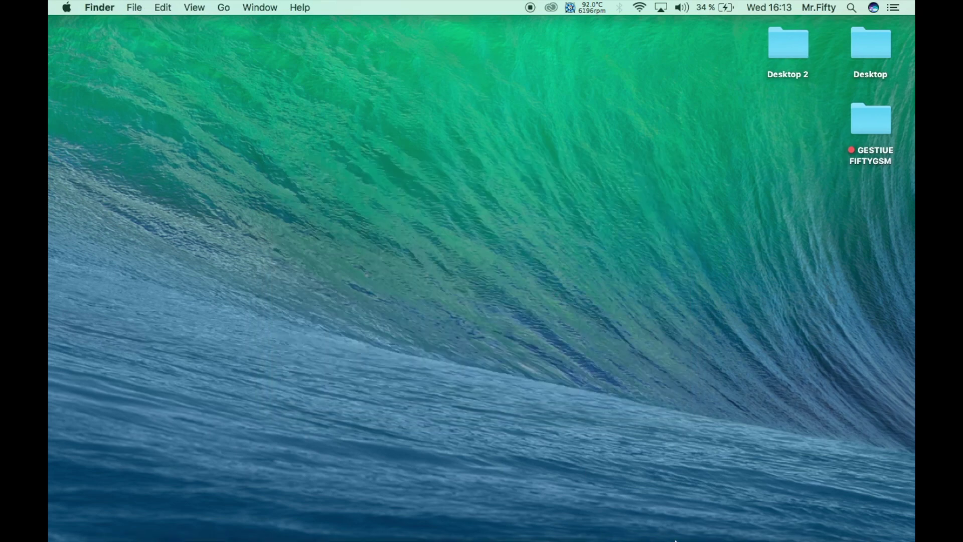
pyautogui.click(802, 489)
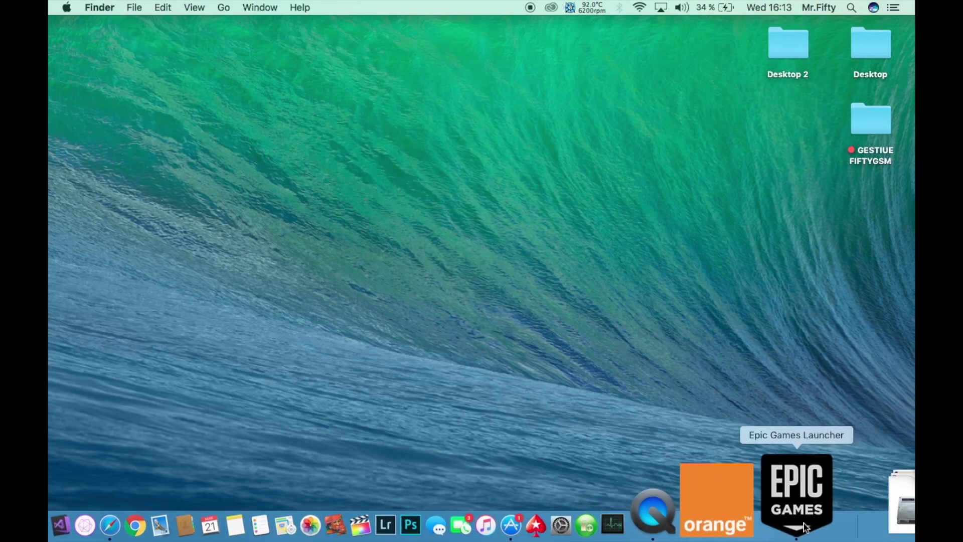
pyautogui.click(802, 526)
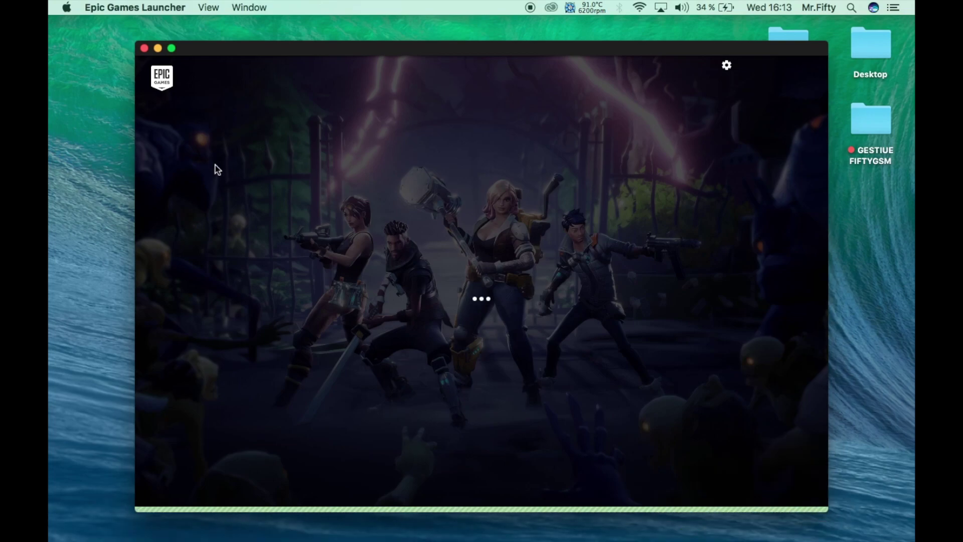
pyautogui.click(172, 48)
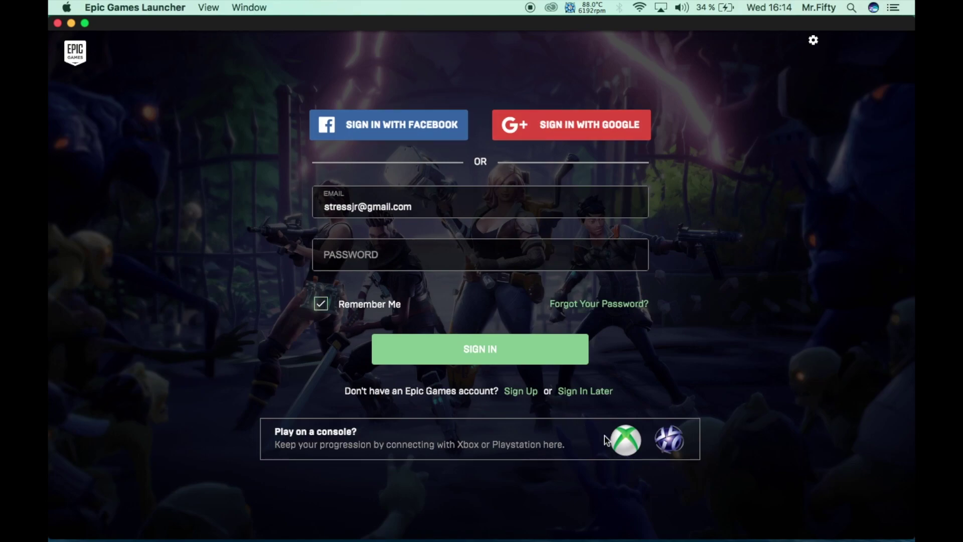
pyautogui.moveTo(272, 446); pyautogui.dragTo(499, 448)
pyautogui.moveTo(546, 445); pyautogui.dragTo(567, 452)
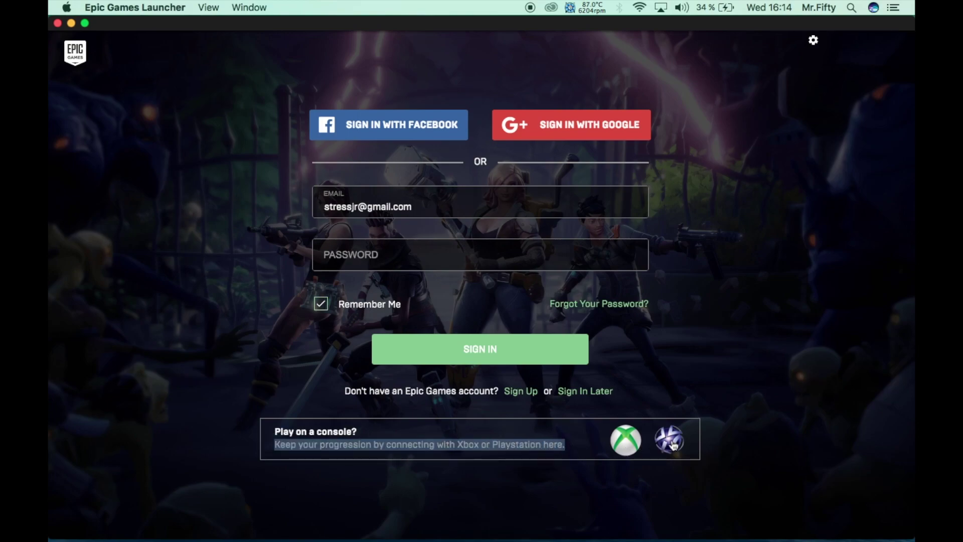
pyautogui.click(773, 371)
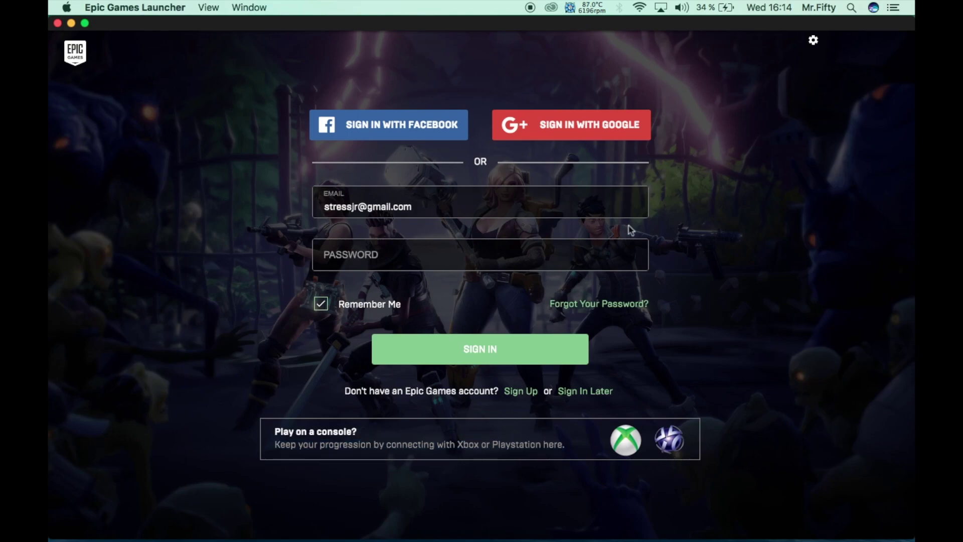
# Step: Approve the Facebook sign-in for Epic Games in Safari and close the confirmation tab
pyautogui.click(349, 130)
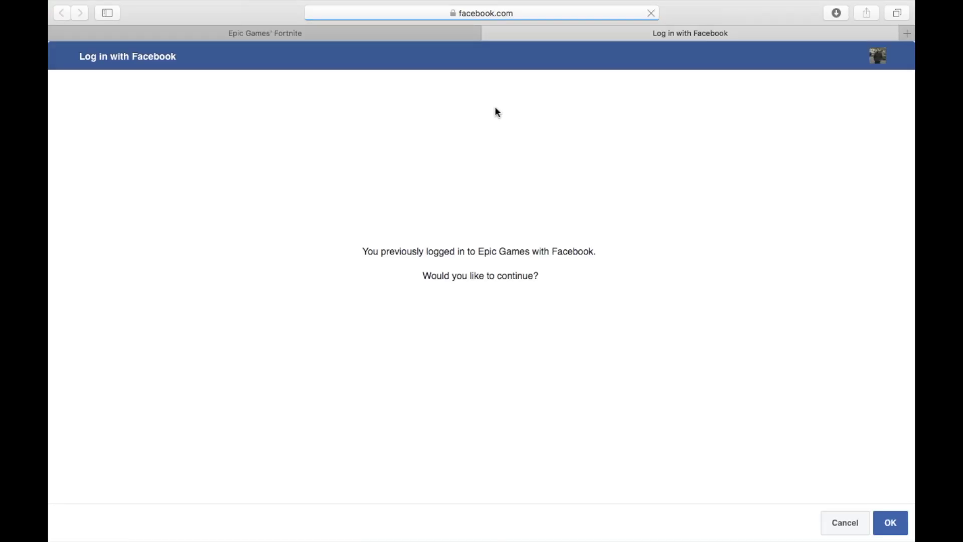
pyautogui.click(898, 530)
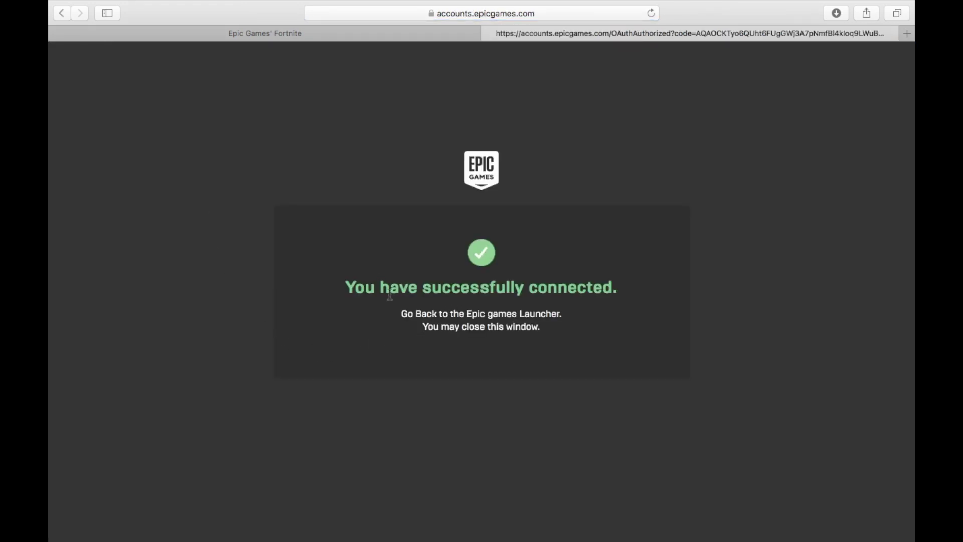
pyautogui.click(490, 34)
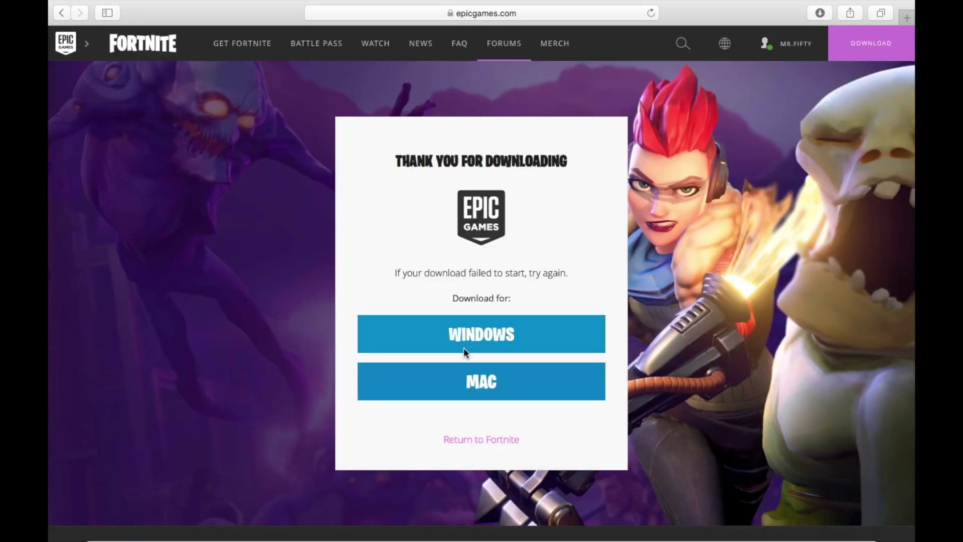
pyautogui.hotkey('ctrl', 'Up')
# Step: Remove the partly downloaded Fortnite in the launcher and start a fresh install
pyautogui.click(457, 283)
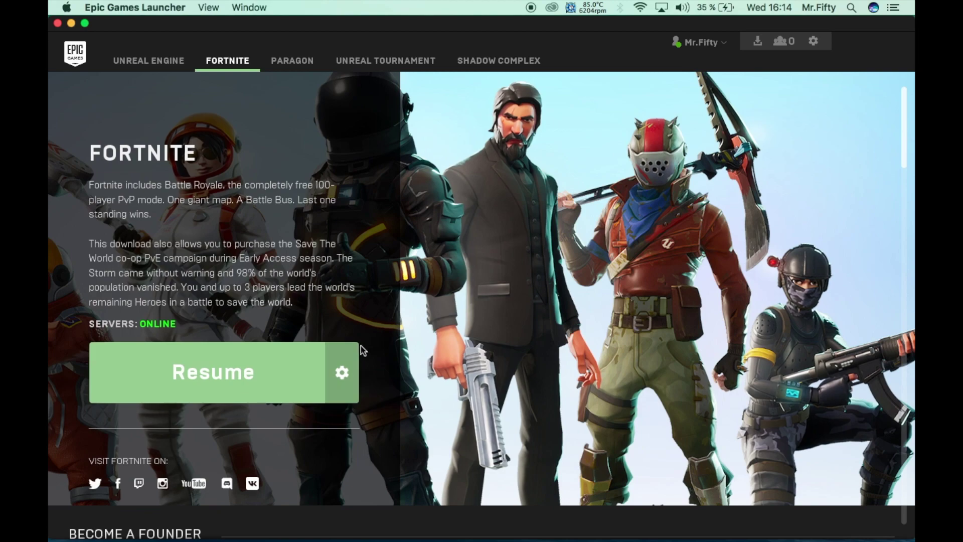
pyautogui.click(341, 371)
pyautogui.click(279, 417)
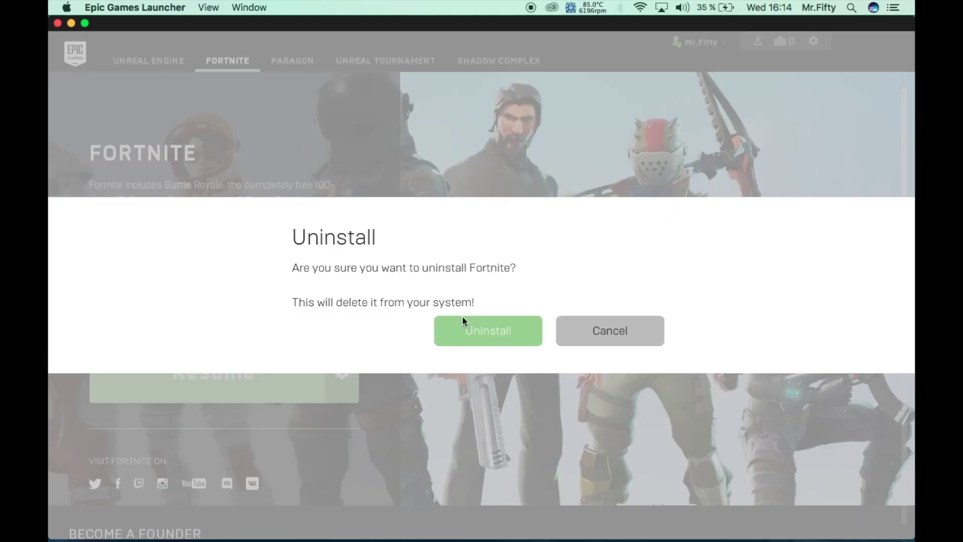
pyautogui.click(508, 335)
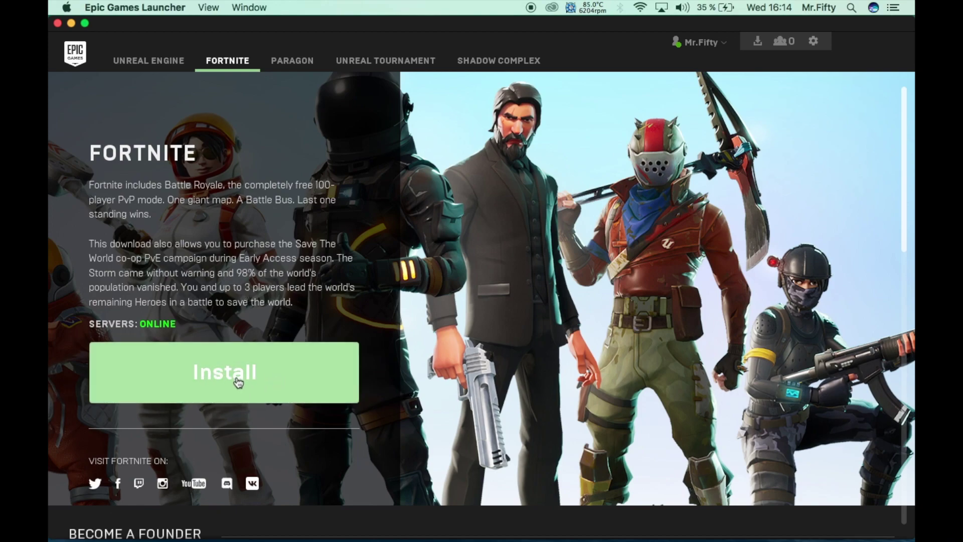
pyautogui.click(276, 374)
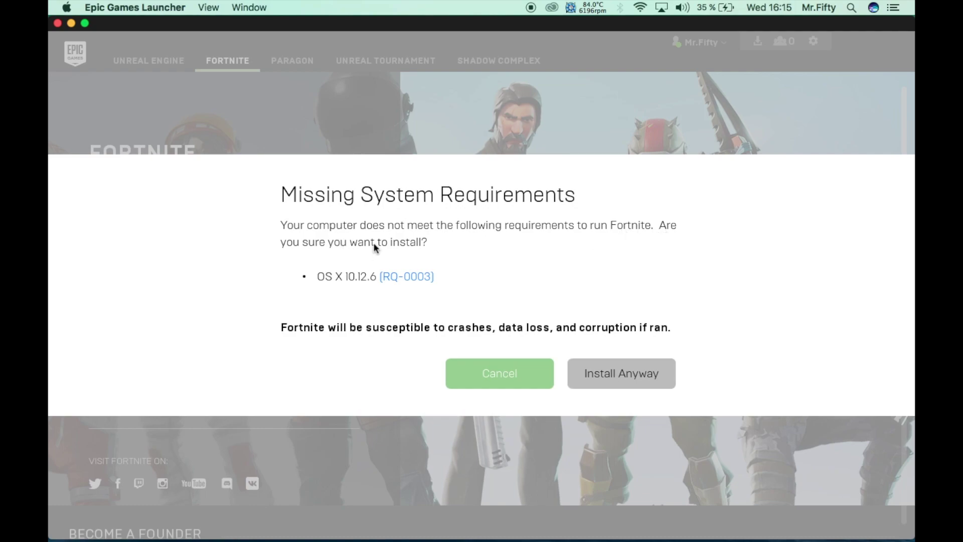
# Step: Check the RQ-0003 OS X 10.12.6 requirement details, then cancel the Fortnite install
pyautogui.click(380, 281)
pyautogui.click(538, 373)
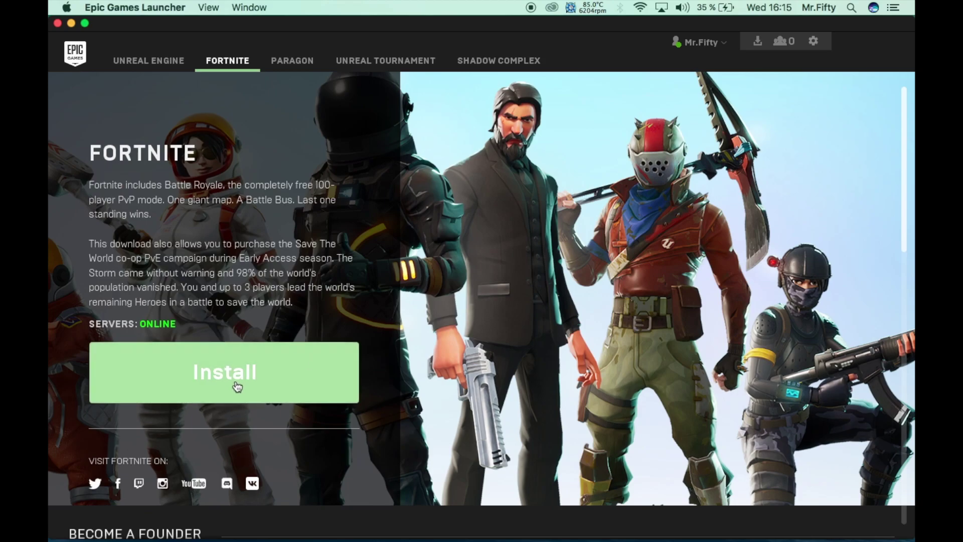
pyautogui.scroll(-10, 499, 323)
pyautogui.scroll(10, 501, 322)
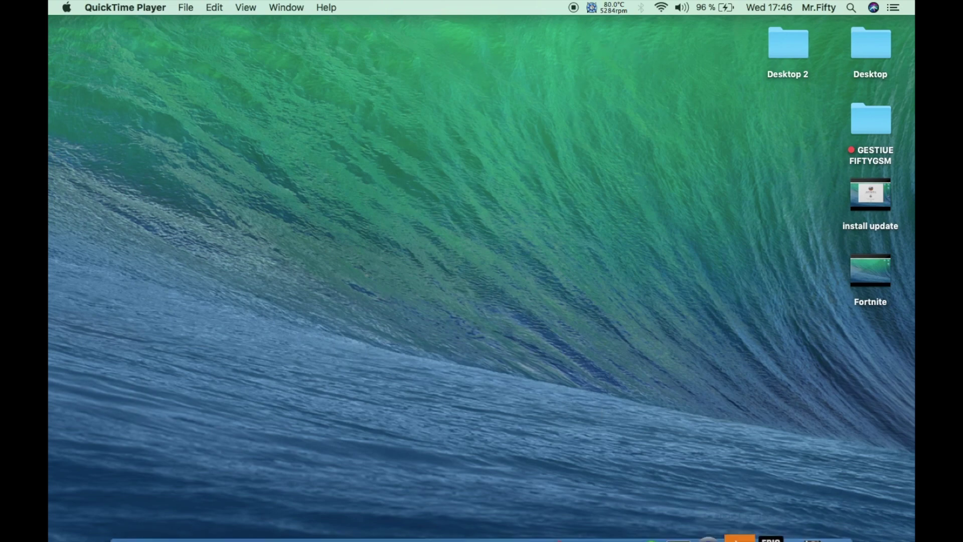
# Step: Reopen the launcher, open and close Settings, and start Sign In With Facebook
pyautogui.moveTo(712, 527)
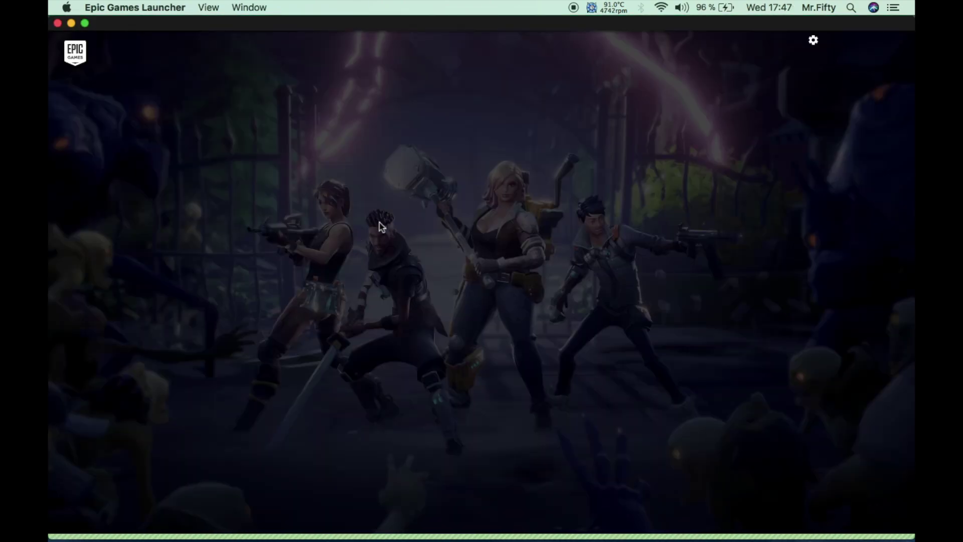
pyautogui.click(814, 41)
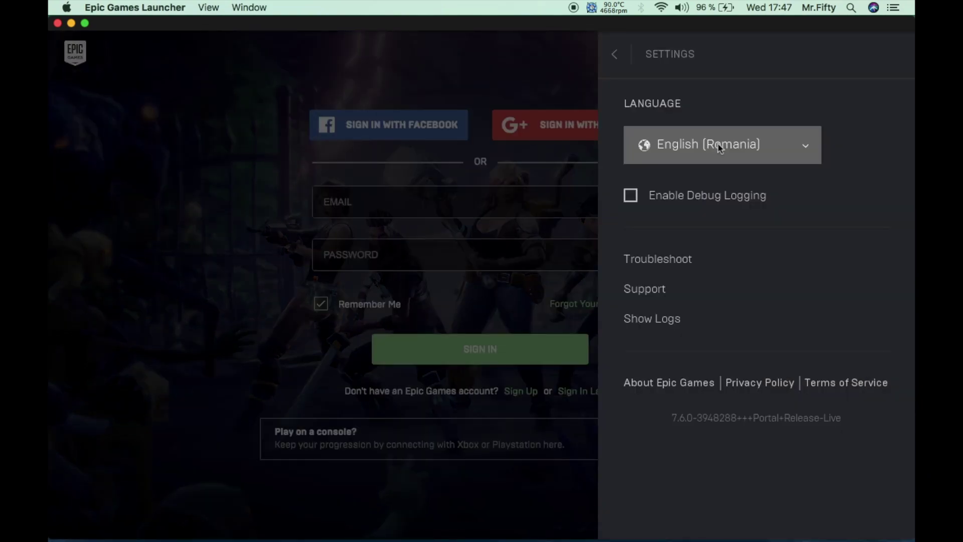
pyautogui.click(614, 55)
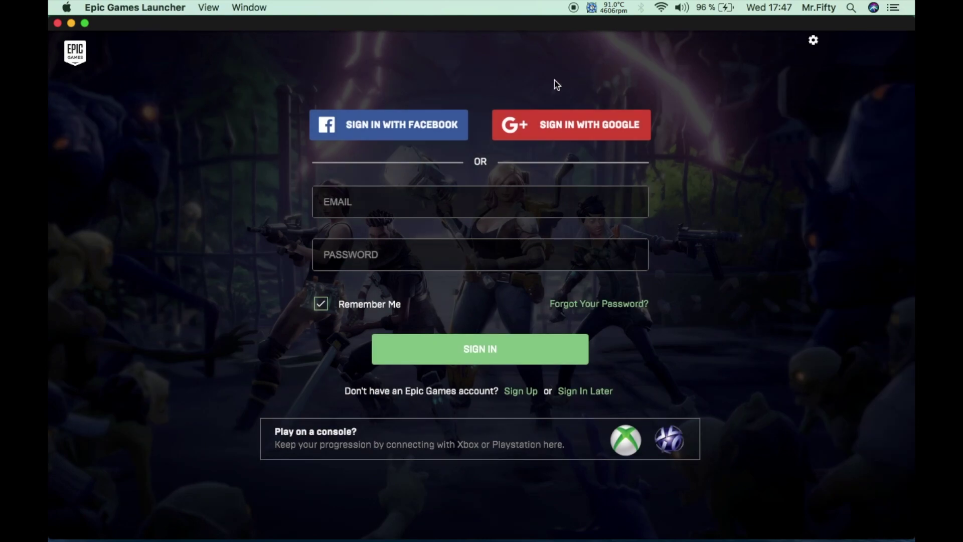
pyautogui.click(460, 125)
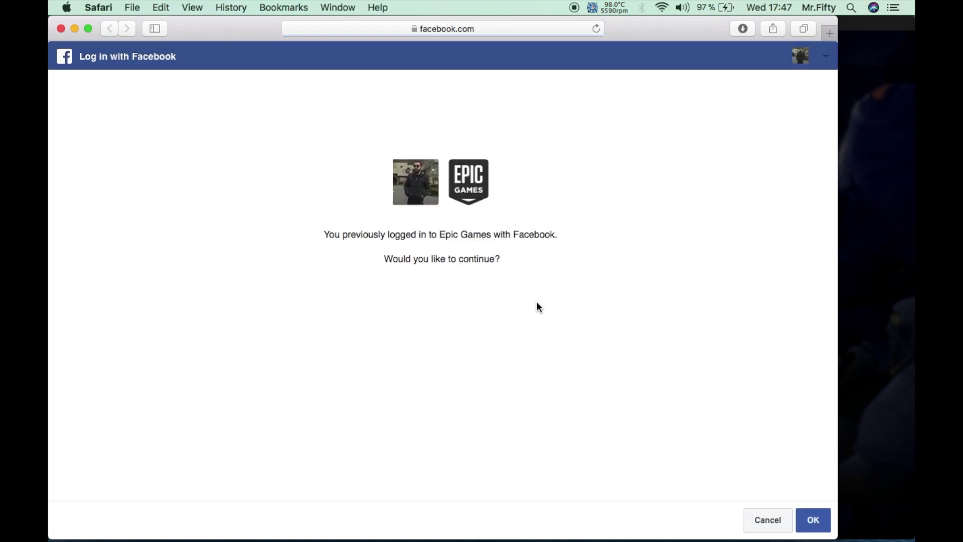
# Step: Confirm the Facebook login for Epic Games with OK, then close the Safari window
pyautogui.click(818, 523)
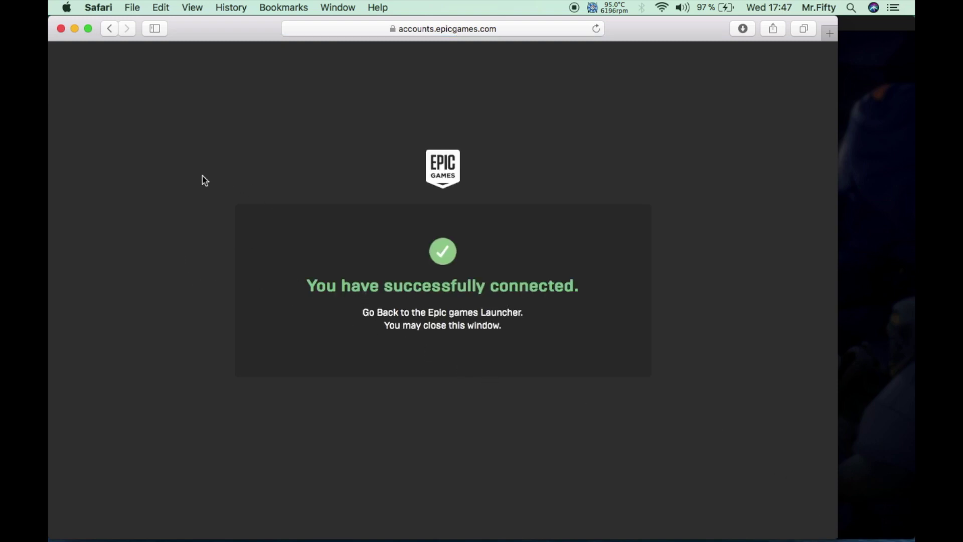
pyautogui.click(61, 28)
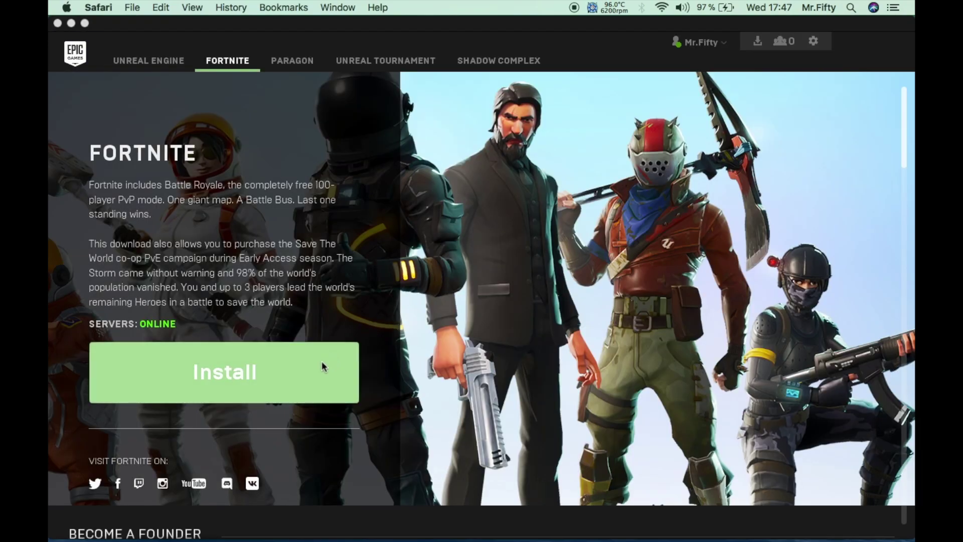
# Step: Install Fortnite to the default /Users/Shared/Epic Games folder and confirm it is in the download queue
pyautogui.click(222, 354)
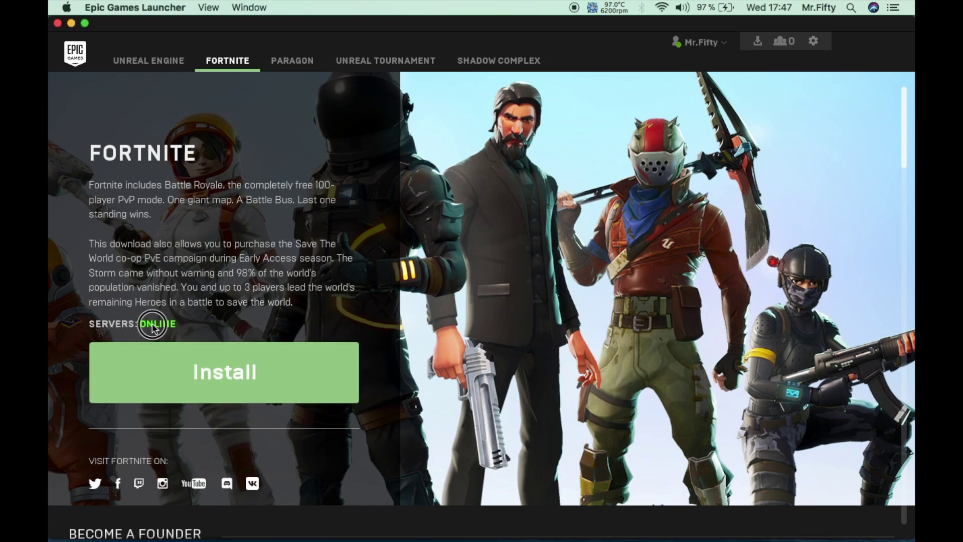
pyautogui.click(223, 384)
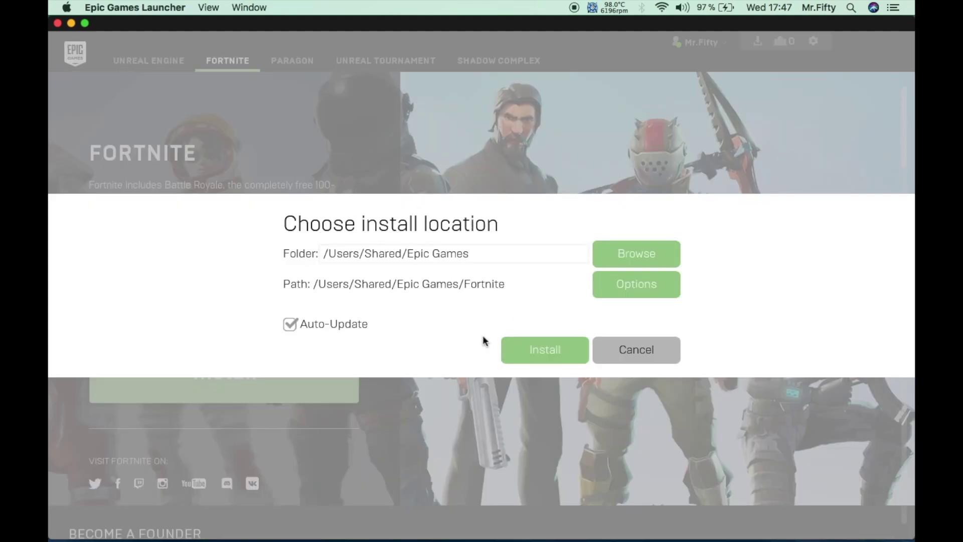
pyautogui.click(550, 342)
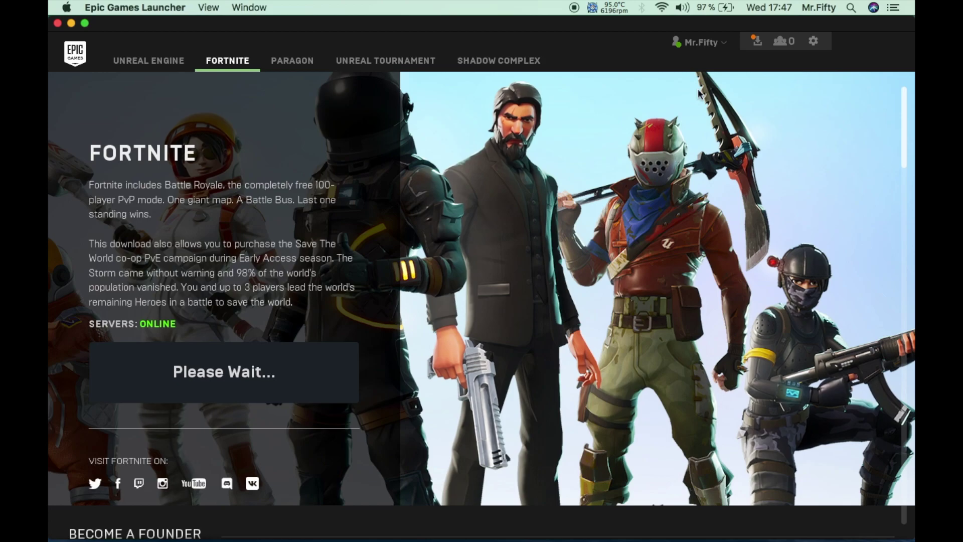
pyautogui.click(759, 46)
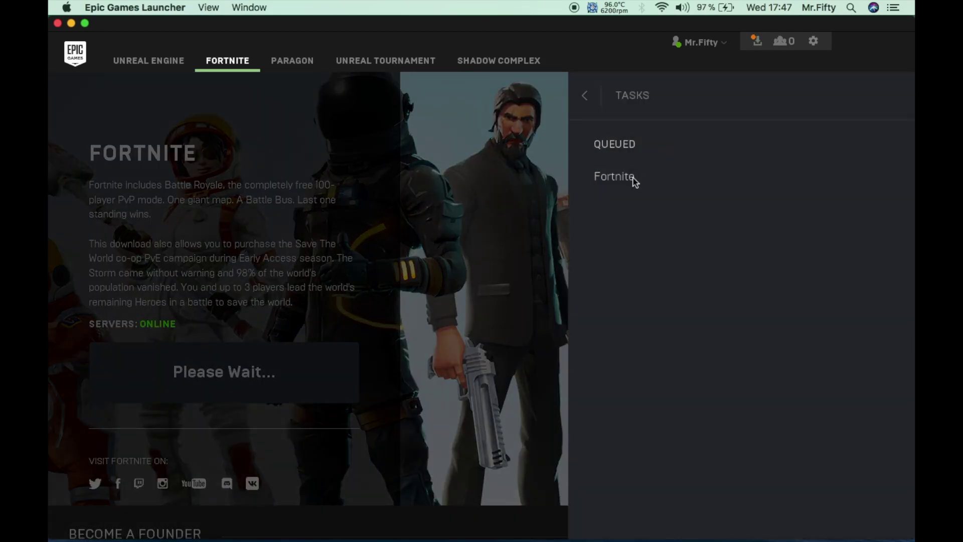
pyautogui.click(584, 96)
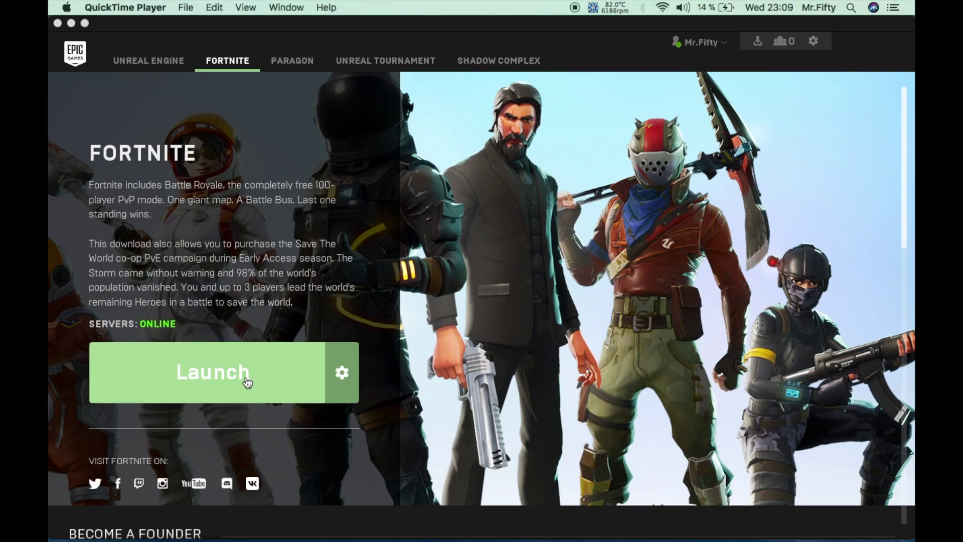
# Step: Open Fortnite's management menu, then browse the launcher settings panel and close it
pyautogui.click(341, 378)
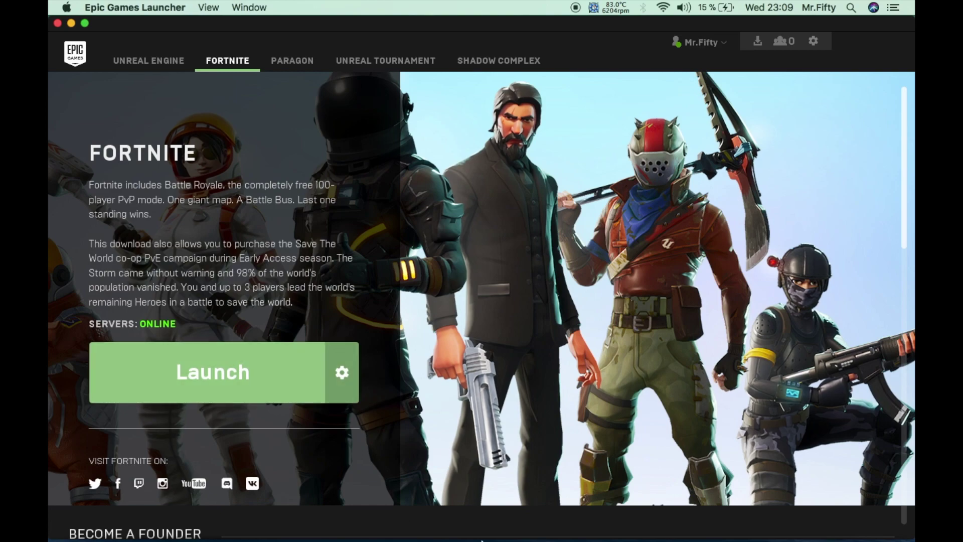
pyautogui.click(346, 386)
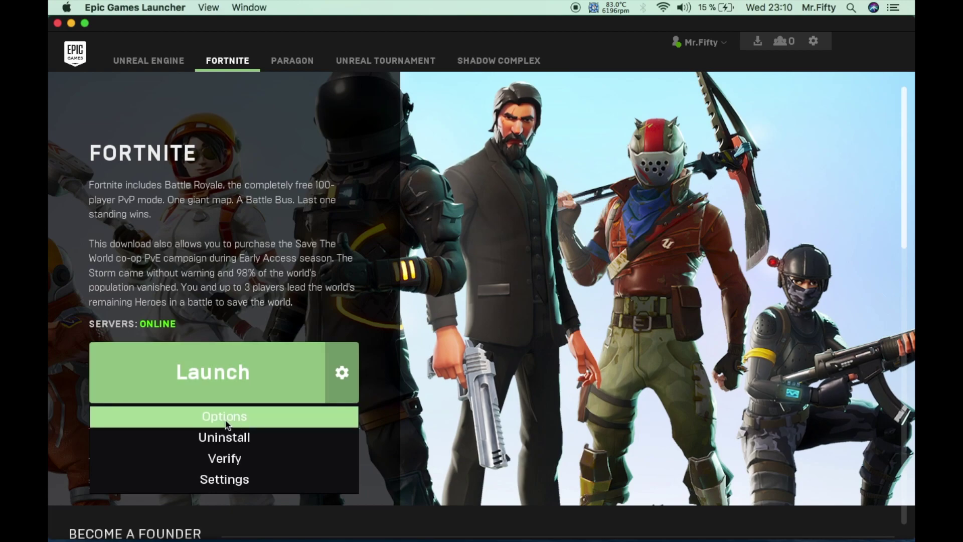
pyautogui.click(224, 483)
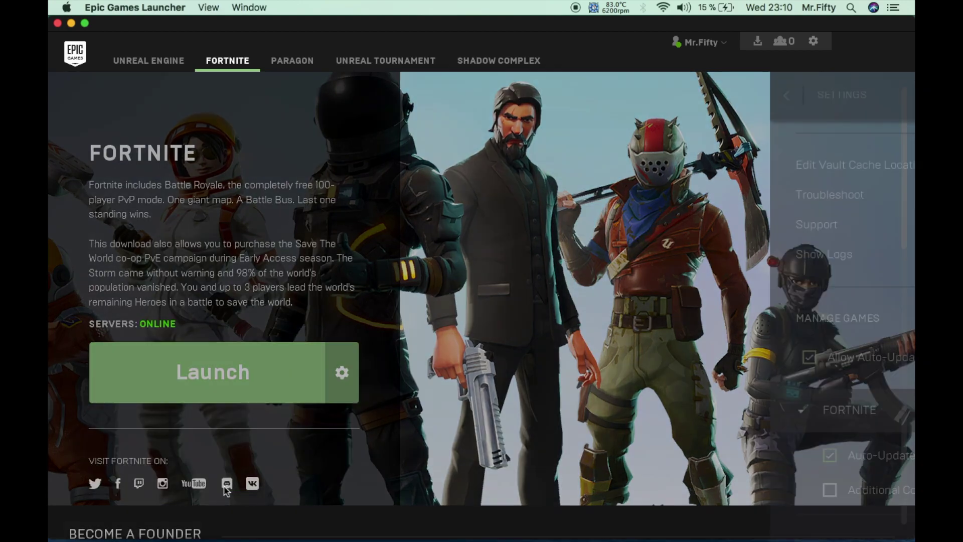
pyautogui.scroll(5, 727, 361)
pyautogui.scroll(-5, 726, 361)
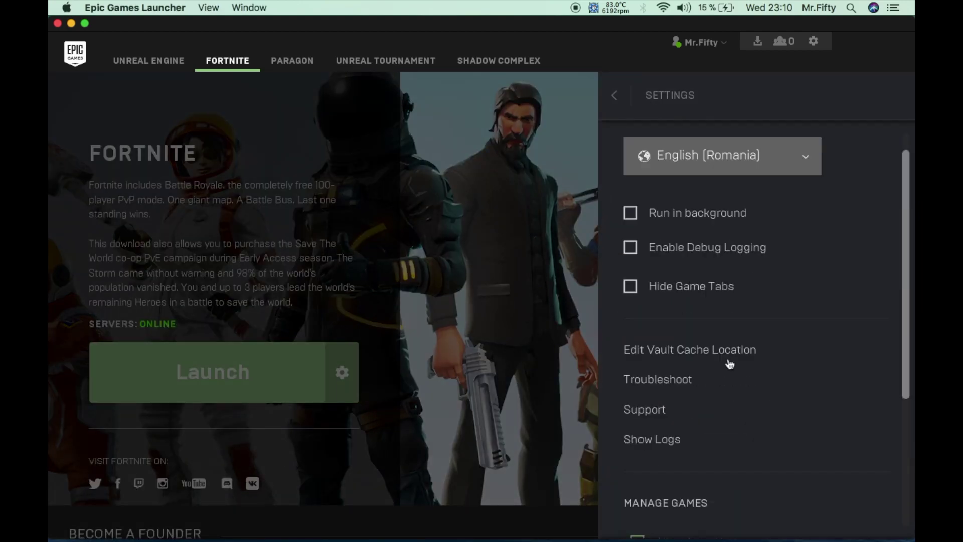
pyautogui.click(490, 276)
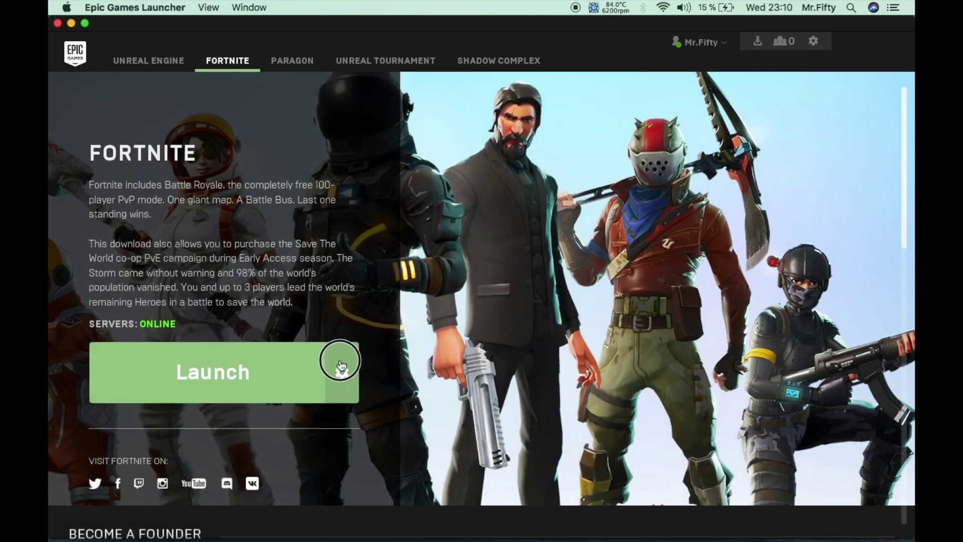
# Step: Review Fortnite's Installation Options (no optional languages, 0.00 B to download) and close the dialog
pyautogui.click(341, 368)
pyautogui.click(274, 414)
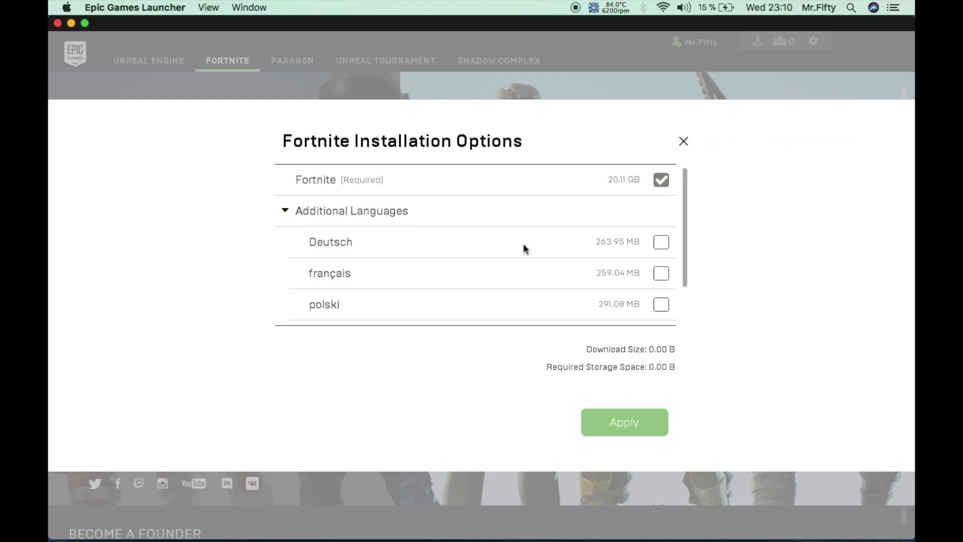
pyautogui.scroll(-2, 523, 243)
pyautogui.scroll(2, 532, 236)
pyautogui.click(620, 181)
pyautogui.scroll(-3, 615, 276)
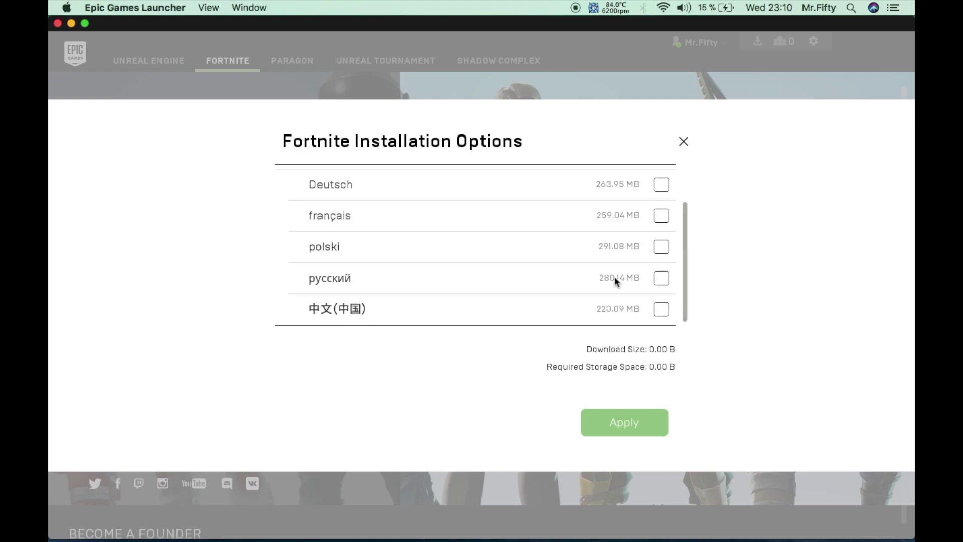
pyautogui.scroll(3, 615, 276)
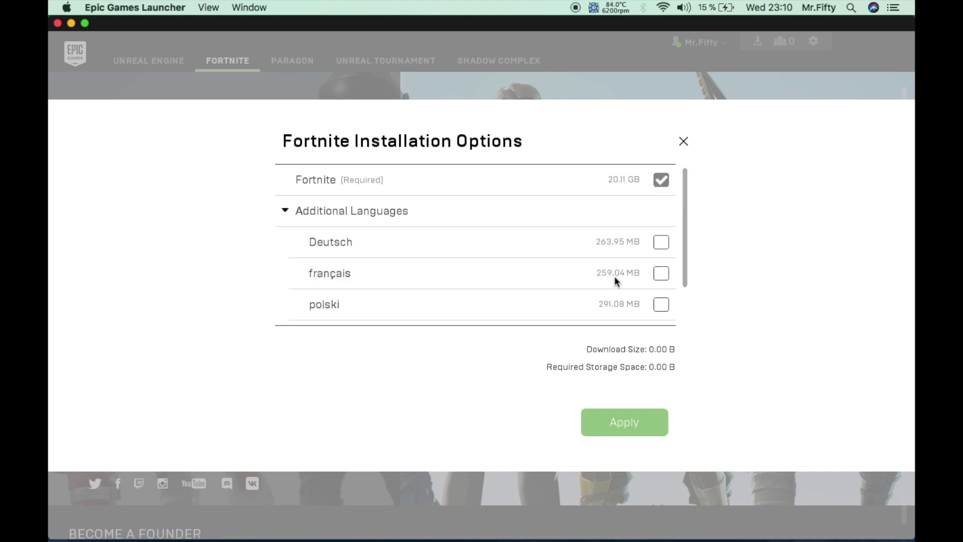
pyautogui.click(684, 142)
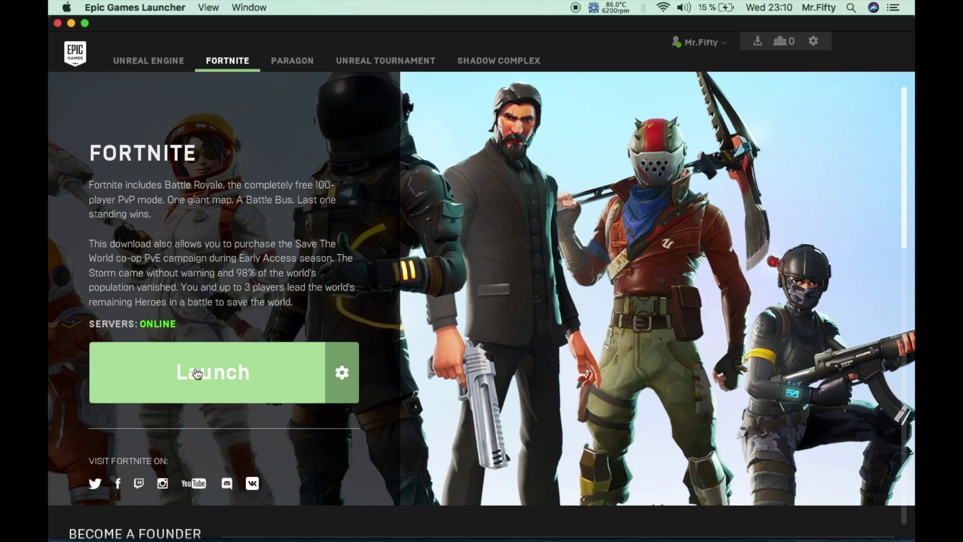
# Step: Launch Fortnite, read the OpenGL Not Supported error's Mac OS X requirement, dismiss it, and return to the launcher
pyautogui.click(243, 396)
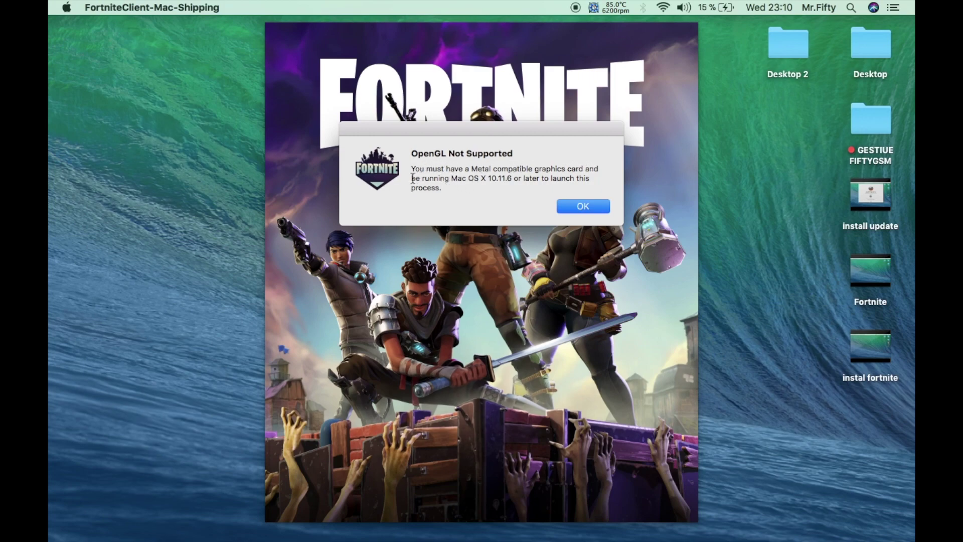
pyautogui.moveTo(411, 179); pyautogui.dragTo(588, 178)
pyautogui.click(522, 188)
pyautogui.click(581, 204)
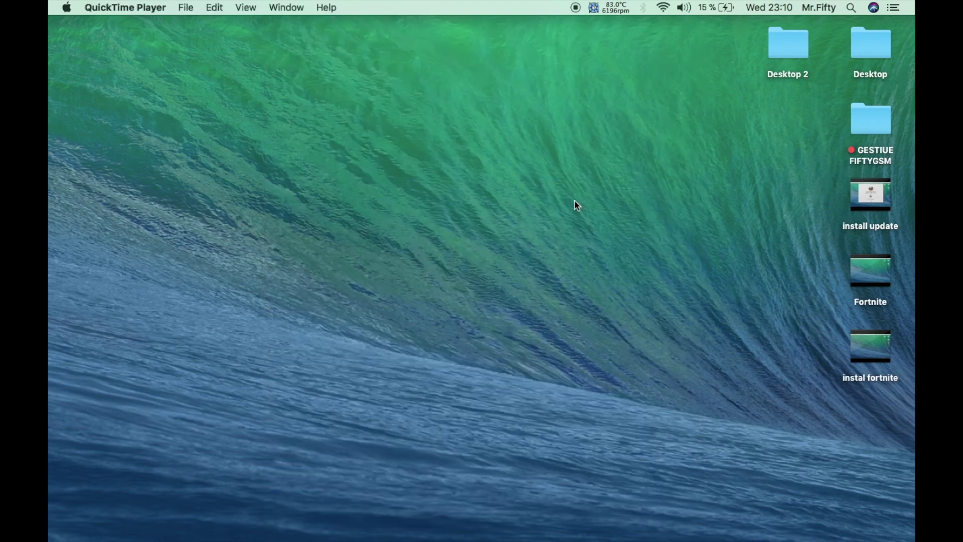
pyautogui.moveTo(626, 521)
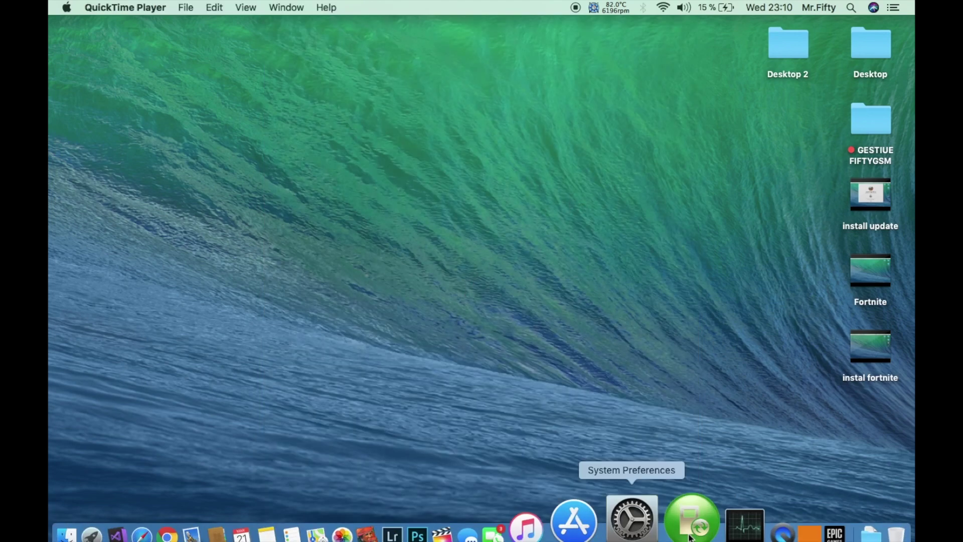
pyautogui.click(771, 518)
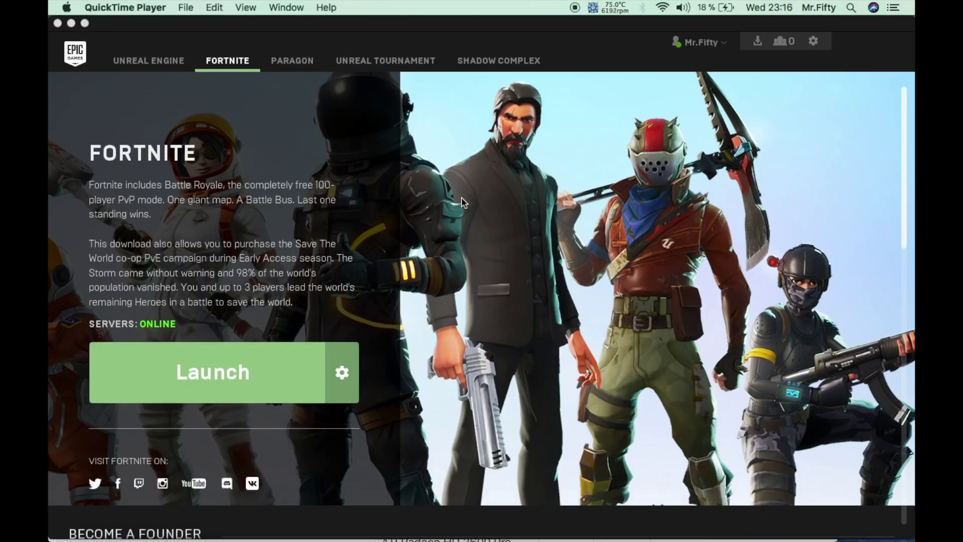
# Step: Take the launcher out of full screen and launch Fortnite a second time
pyautogui.click(199, 377)
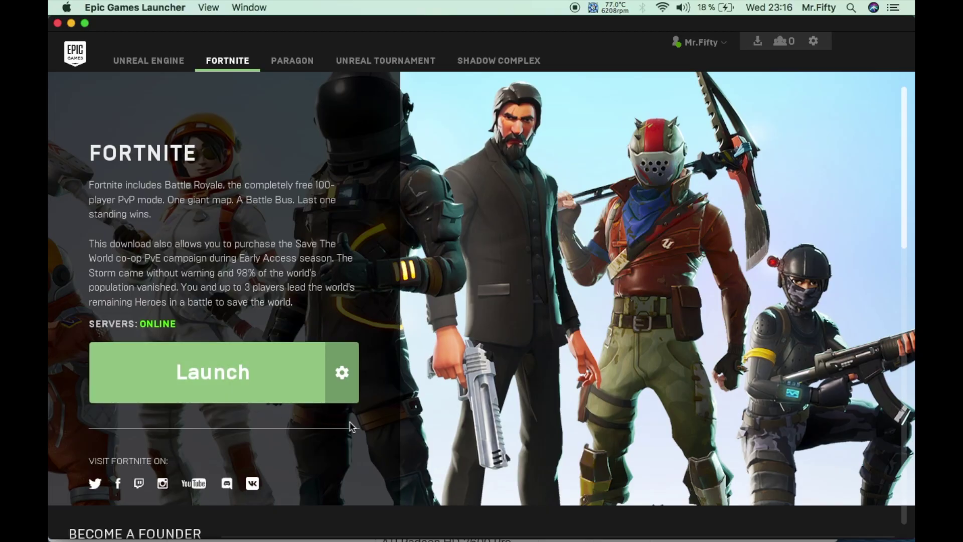
pyautogui.press('ctrl+super+f')
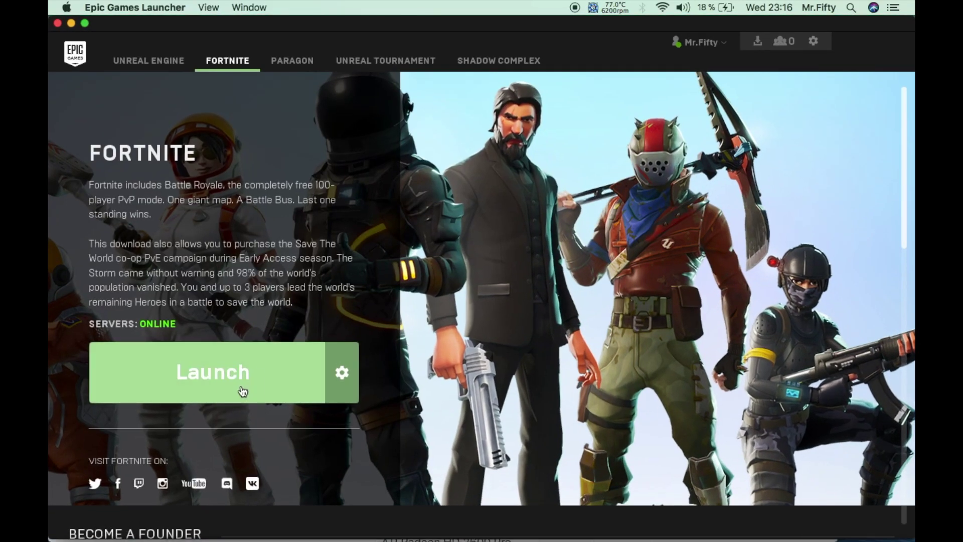
pyautogui.click(243, 391)
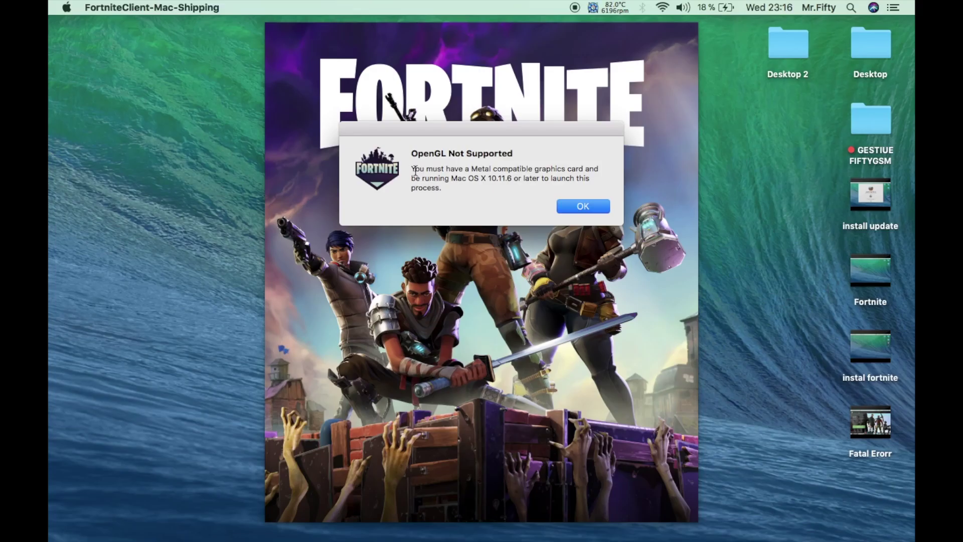
# Step: Note the Metal graphics card requirement, dismiss the alert, and switch through Mission Control to Safari
pyautogui.moveTo(415, 170); pyautogui.dragTo(593, 178)
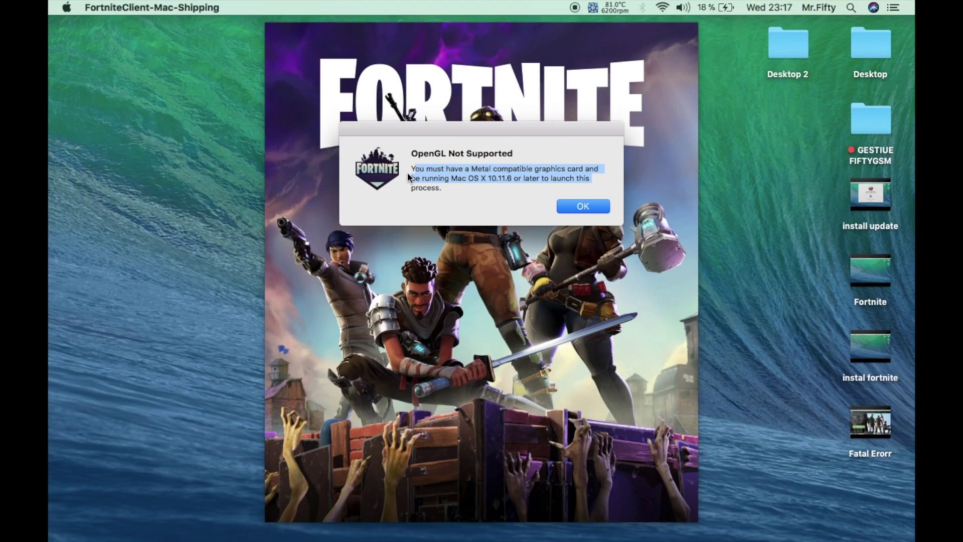
pyautogui.click(583, 206)
pyautogui.hotkey('ctrl', 'Up')
pyautogui.click(749, 517)
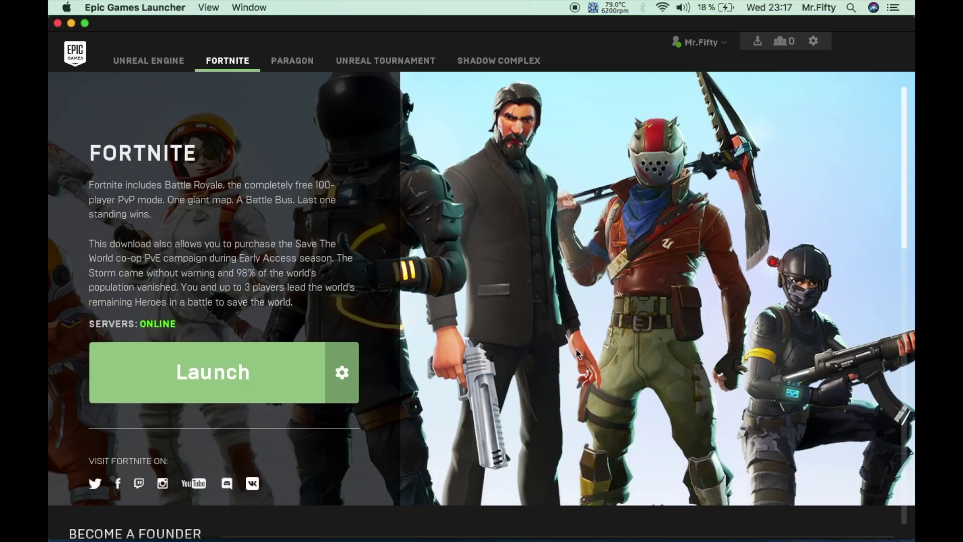
pyautogui.click(206, 528)
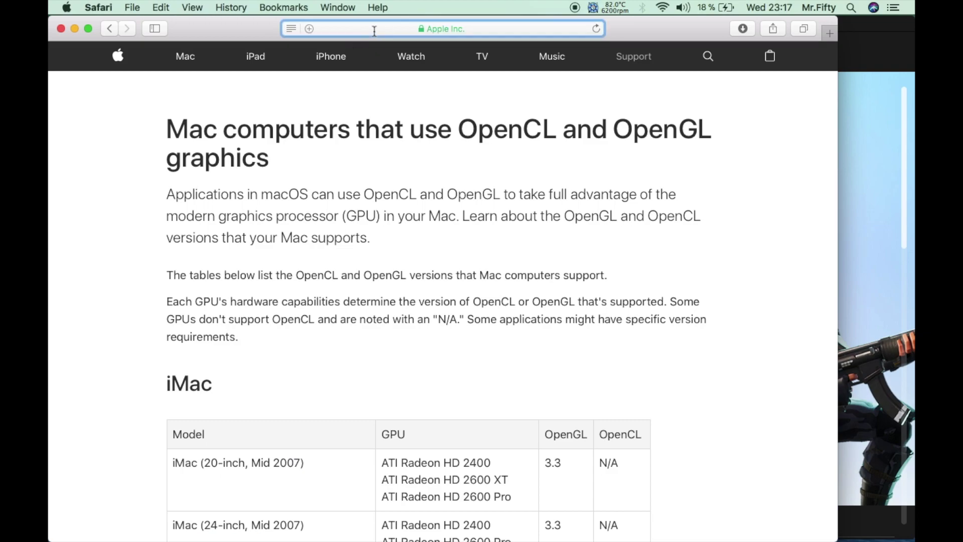
# Step: Scroll Apple's OpenCL/OpenGL support page to the MacBook Pro table and locate its OpenGL column
pyautogui.click(405, 33)
pyautogui.click(151, 130)
pyautogui.scroll(-2, 330, 410)
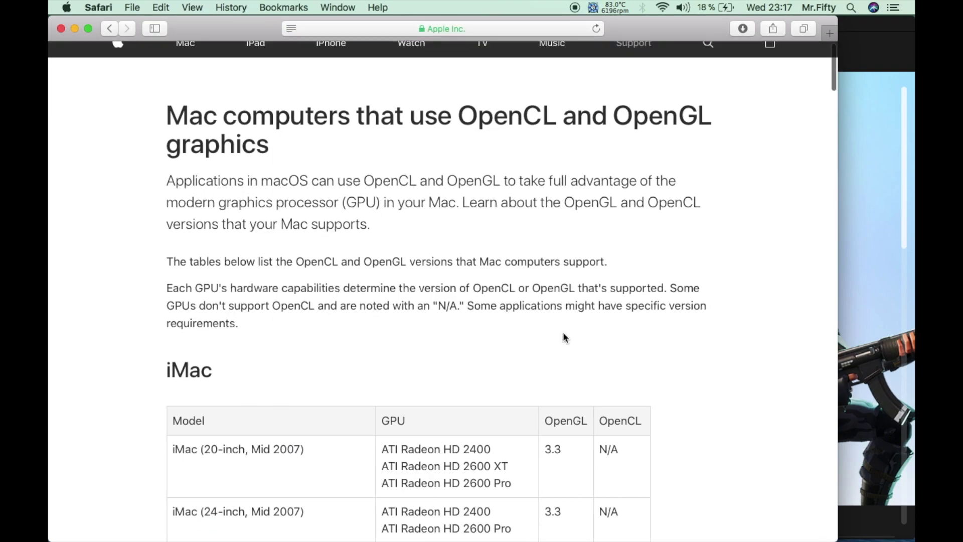
pyautogui.moveTo(155, 361); pyautogui.dragTo(275, 359)
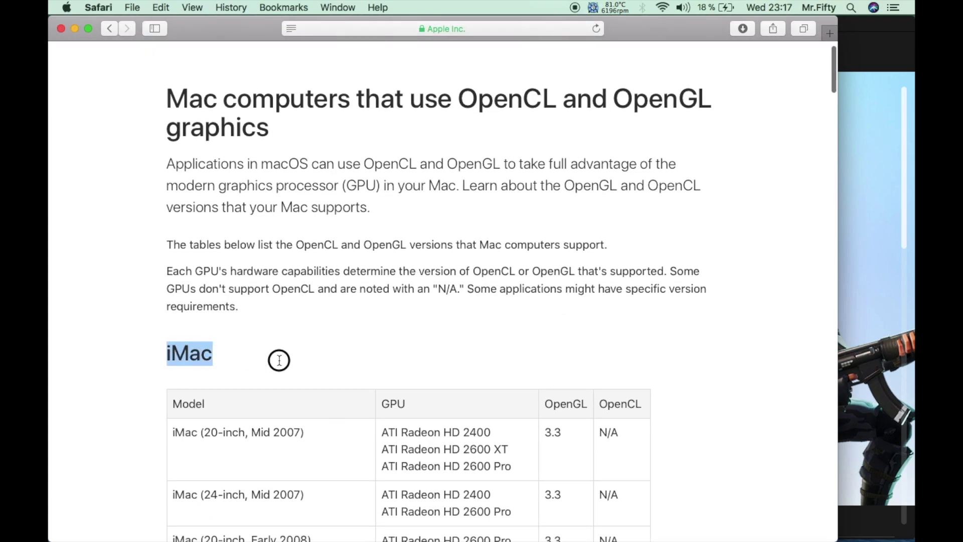
pyautogui.scroll(-5, 398, 421)
pyautogui.scroll(-2, 398, 424)
pyautogui.moveTo(382, 263); pyautogui.dragTo(511, 267)
pyautogui.moveTo(545, 181); pyautogui.dragTo(595, 181)
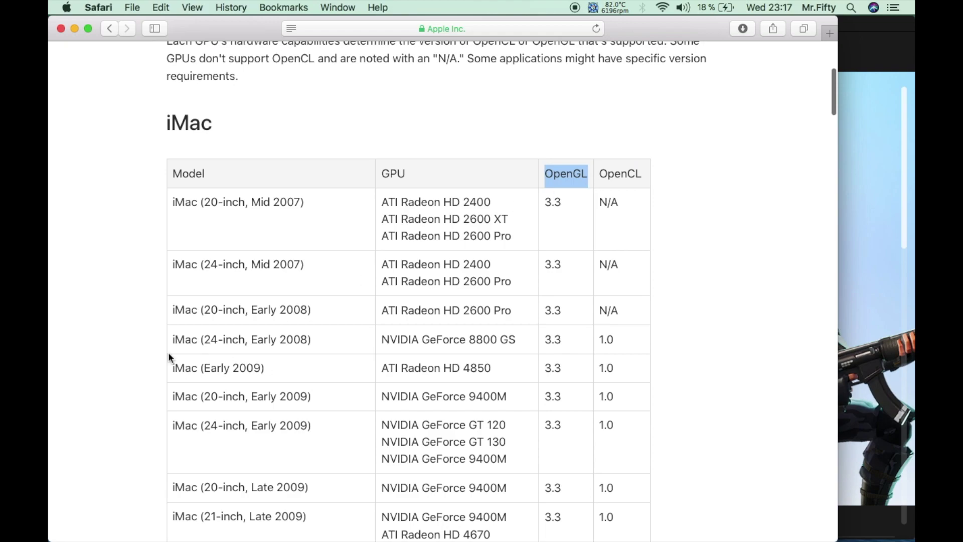
pyautogui.scroll(-20, 95, 372)
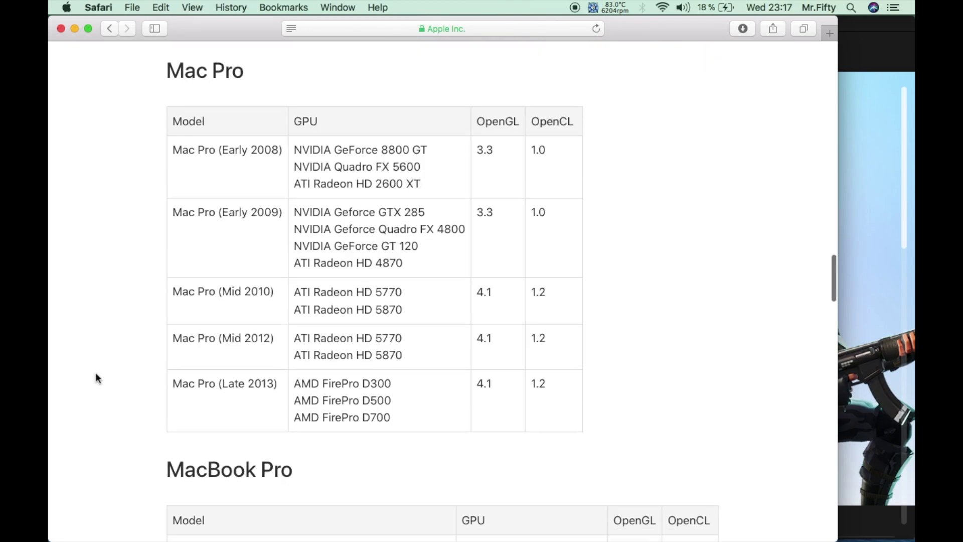
pyautogui.scroll(-15, 96, 378)
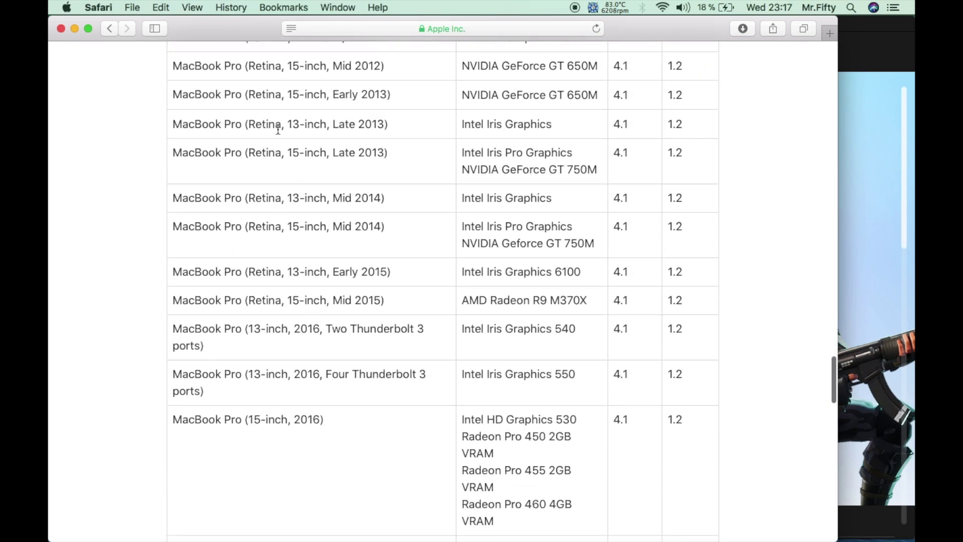
pyautogui.scroll(5, 278, 132)
pyautogui.scroll(5, 278, 128)
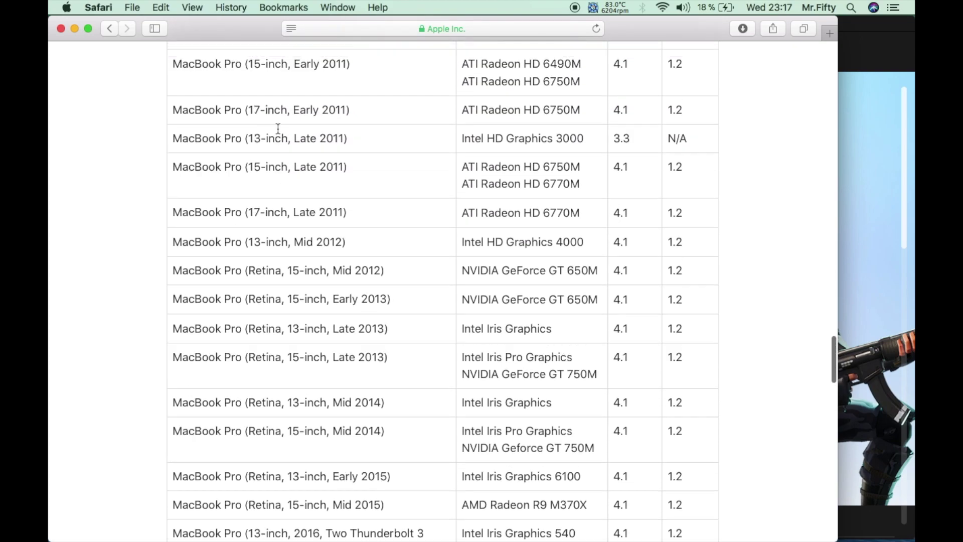
pyautogui.scroll(2, 307, 244)
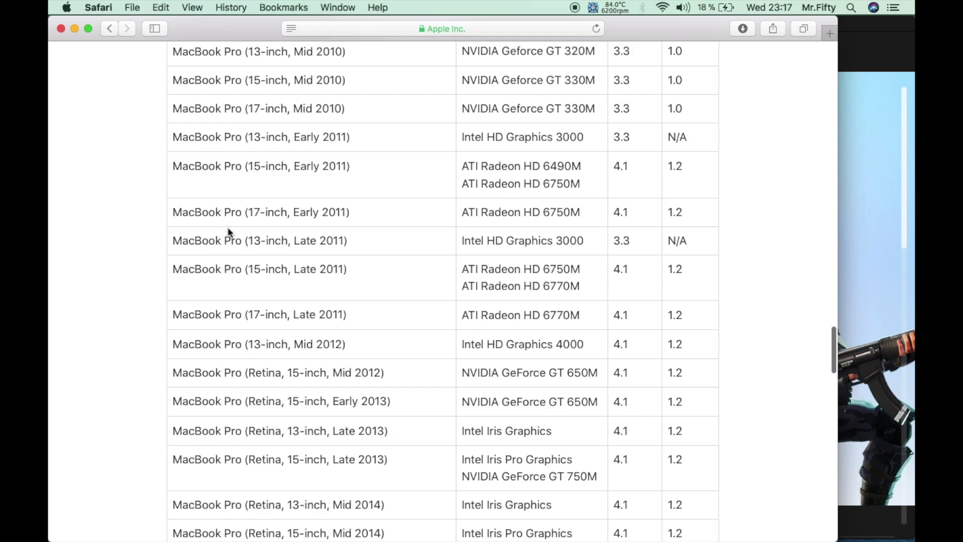
# Step: Find the 13-inch Late 2011 MacBook Pro row: Intel HD Graphics, OpenGL 3.3
pyautogui.moveTo(300, 242); pyautogui.dragTo(345, 241)
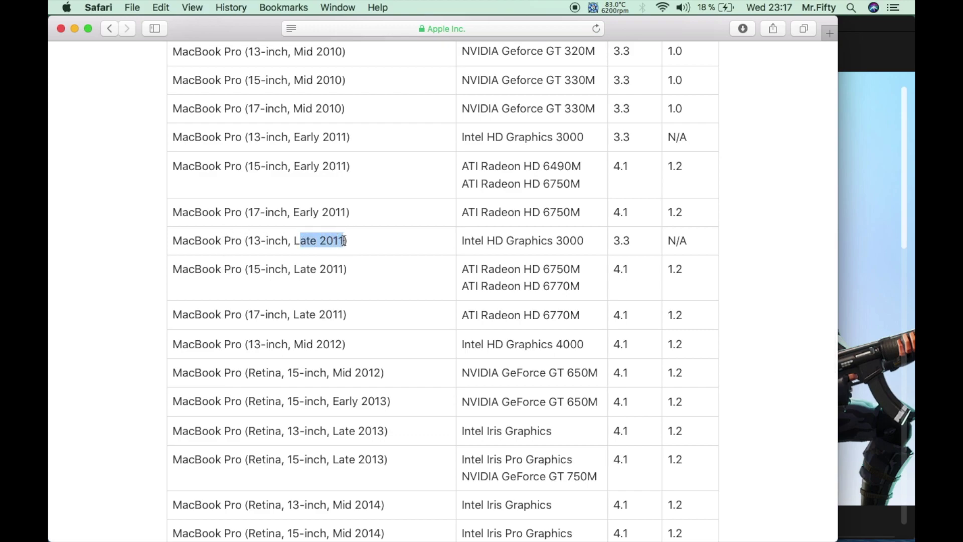
pyautogui.moveTo(461, 243); pyautogui.dragTo(553, 242)
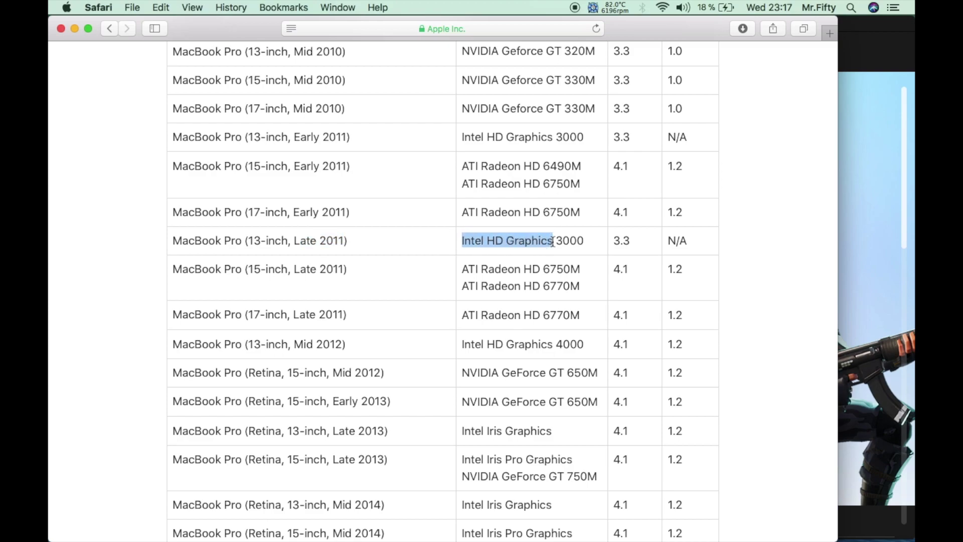
pyautogui.moveTo(613, 241); pyautogui.dragTo(635, 243)
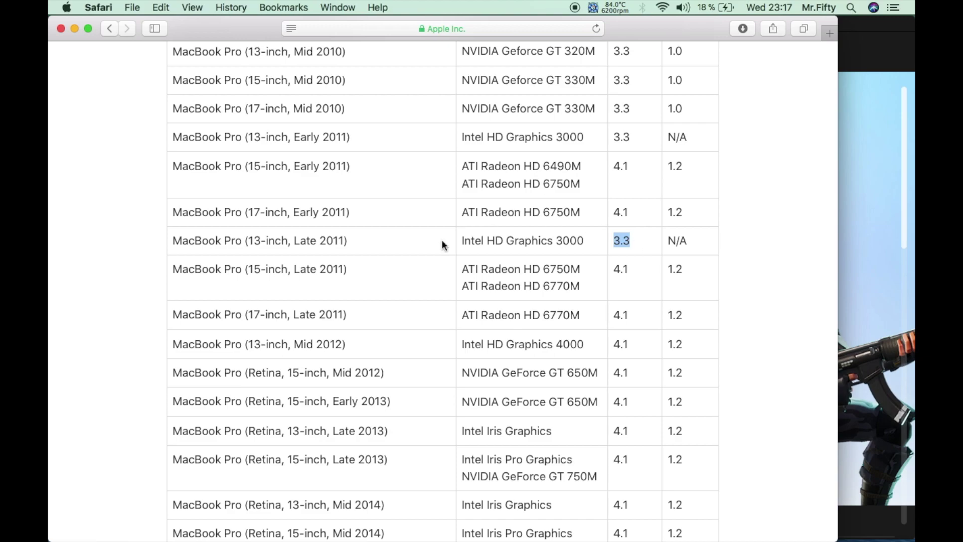
# Step: Compare the 15-inch Early 2011 row's OpenGL 4.1, then close Safari and return to the launcher
pyautogui.moveTo(254, 271); pyautogui.dragTo(351, 269)
pyautogui.click(250, 168)
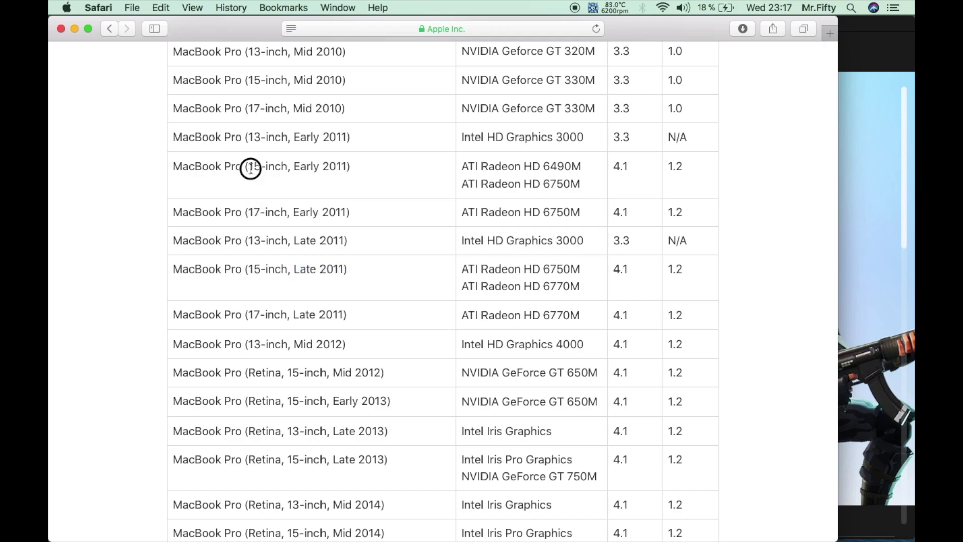
pyautogui.moveTo(462, 171); pyautogui.dragTo(574, 203)
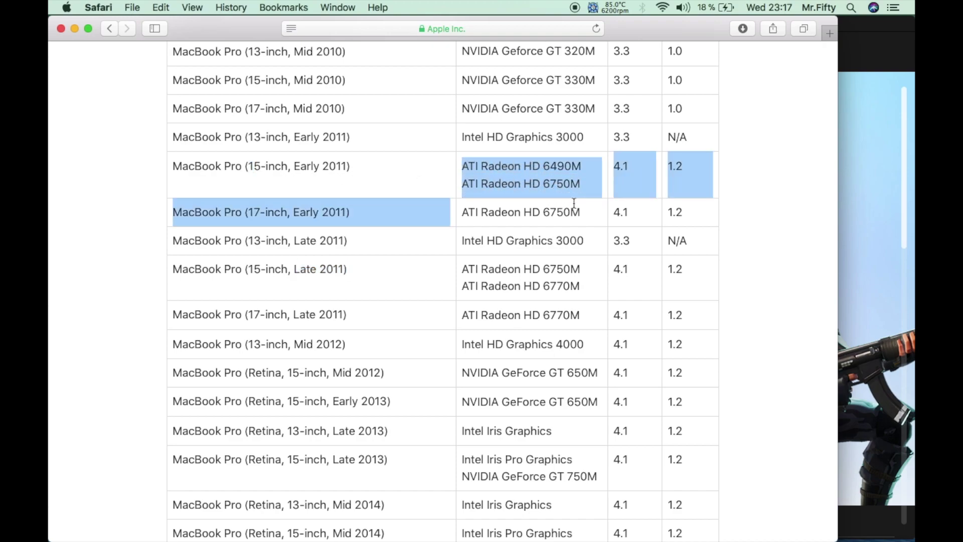
pyautogui.doubleClick(619, 167)
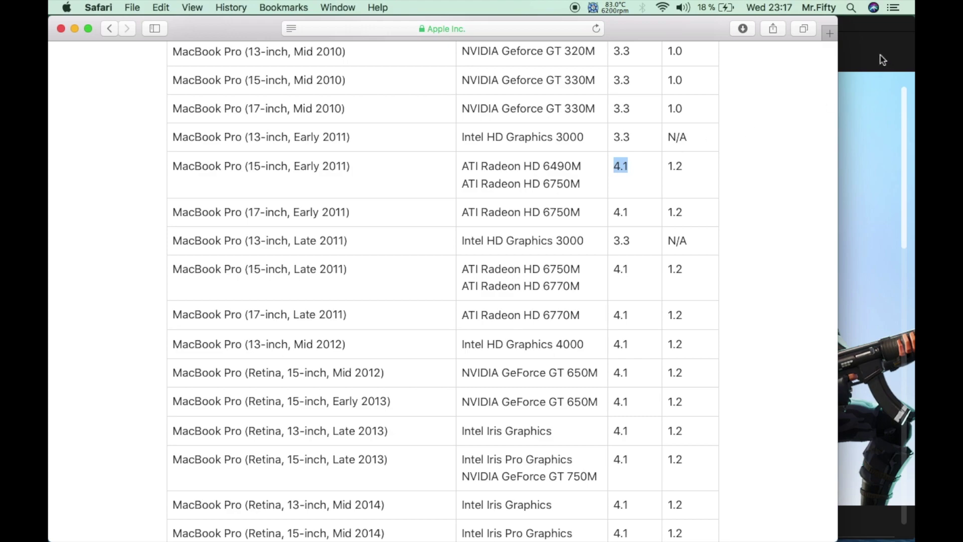
pyautogui.click(61, 29)
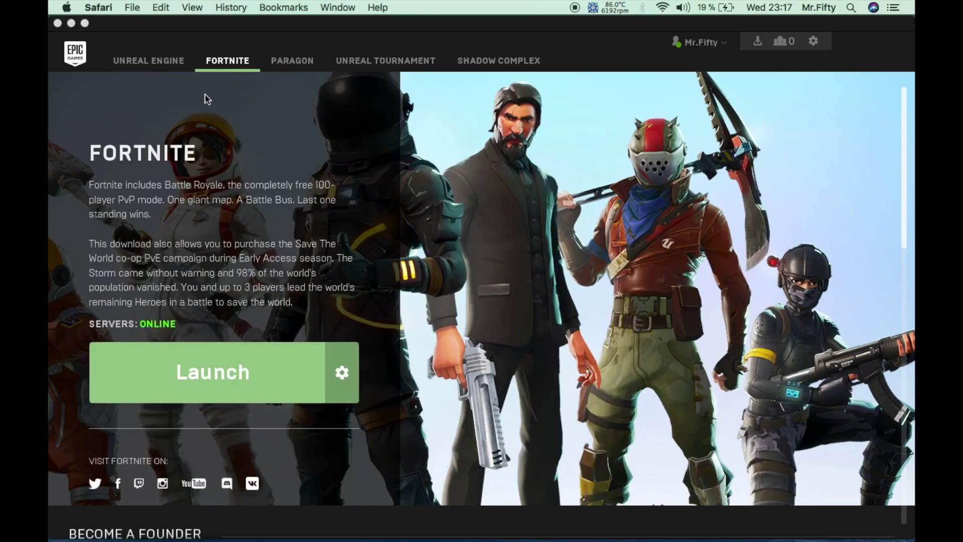
pyautogui.click(581, 310)
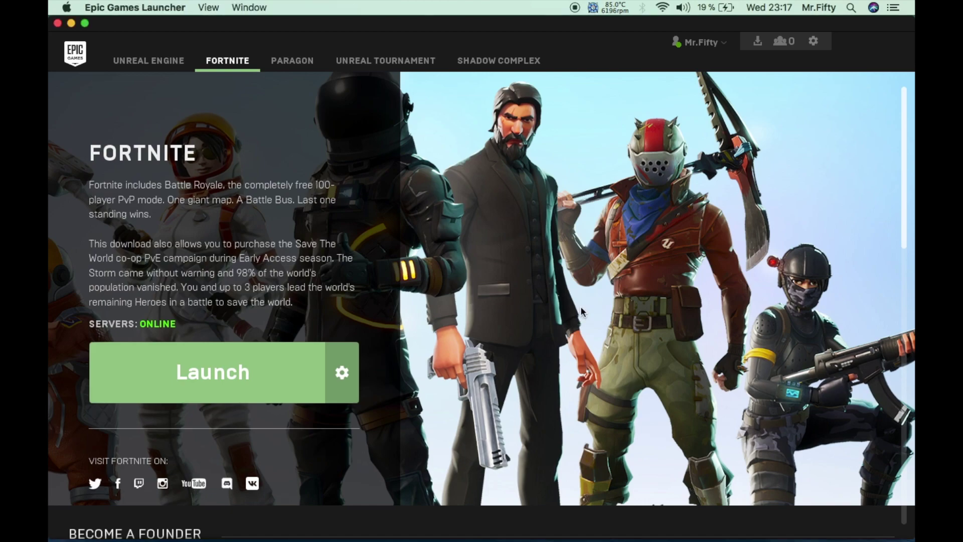